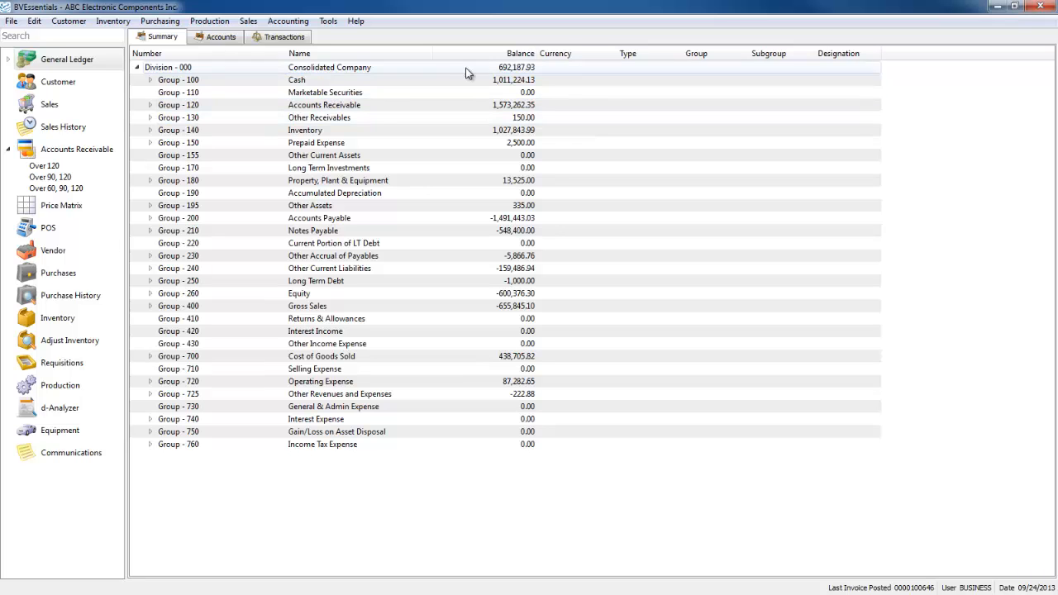
- Expand the Gross Sales group in the ledger summary and view the details of the Sales - Speakers account
left_click(181, 80)
left_click(514, 80)
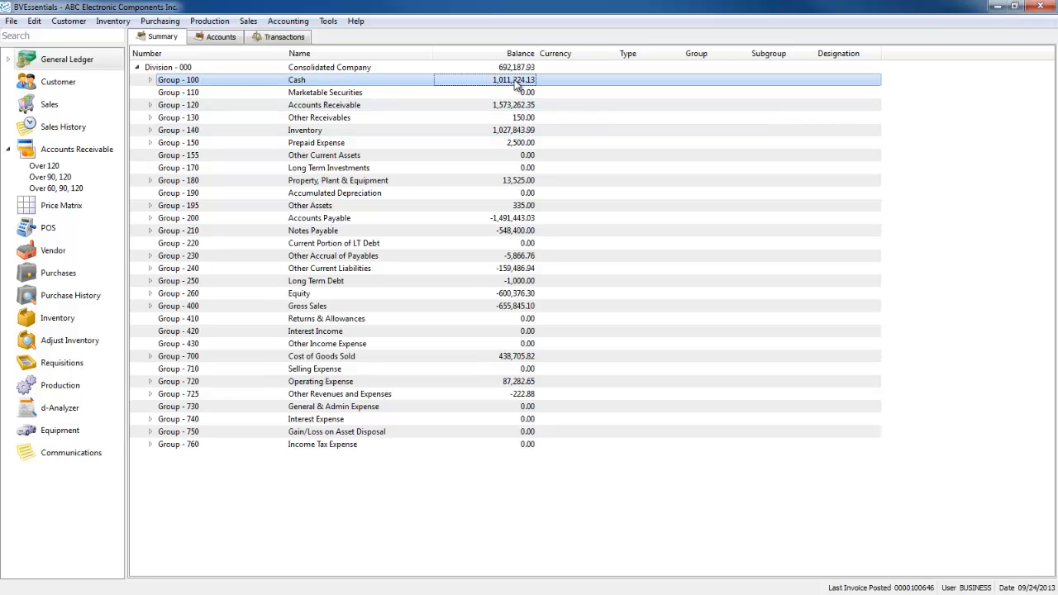
left_click(171, 307)
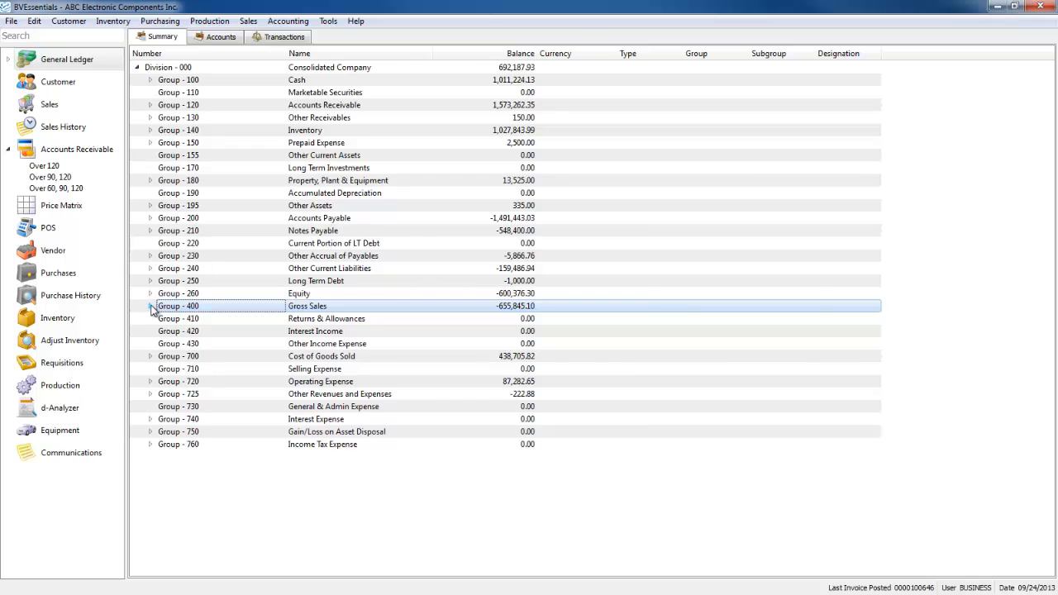
left_click(151, 307)
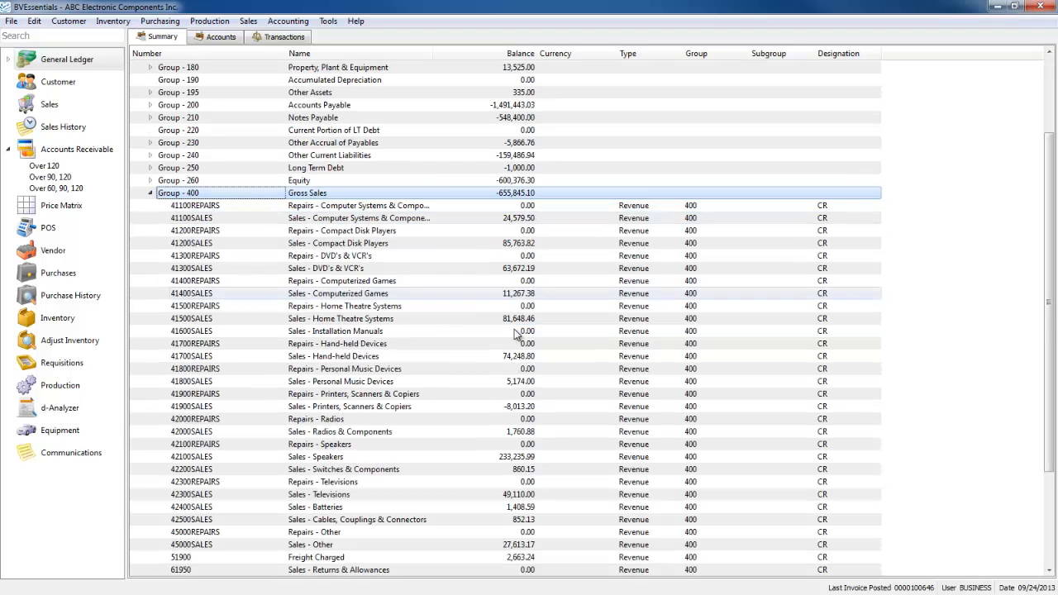
left_click(505, 457)
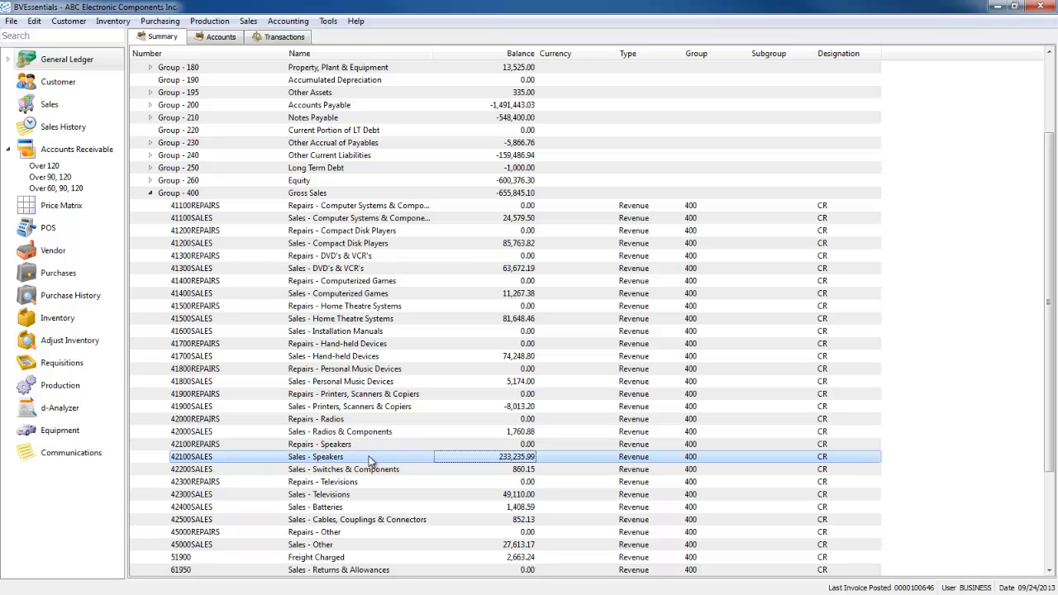
double_click(369, 461)
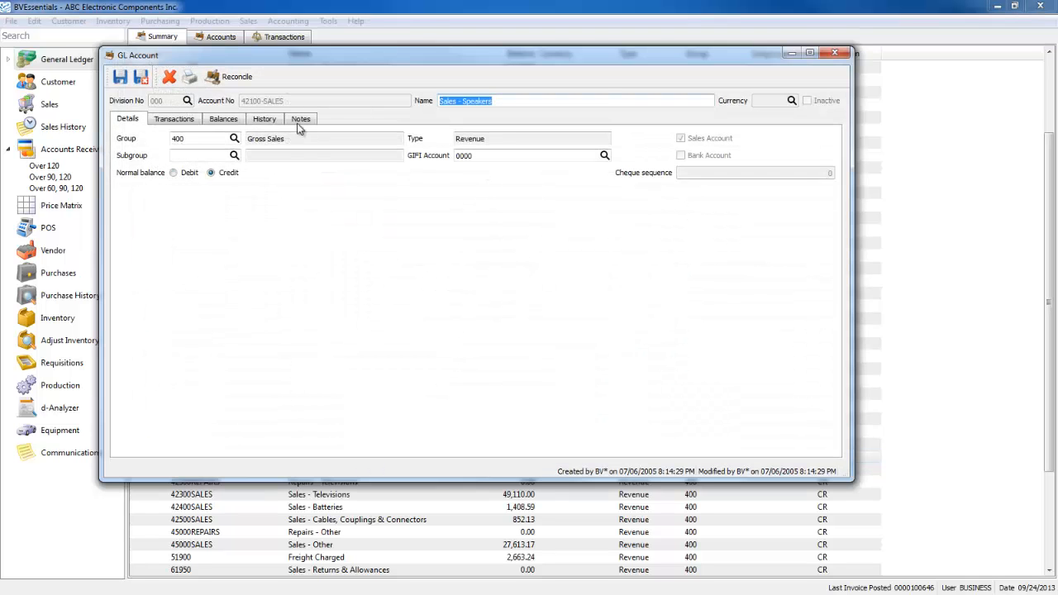
left_click(834, 53)
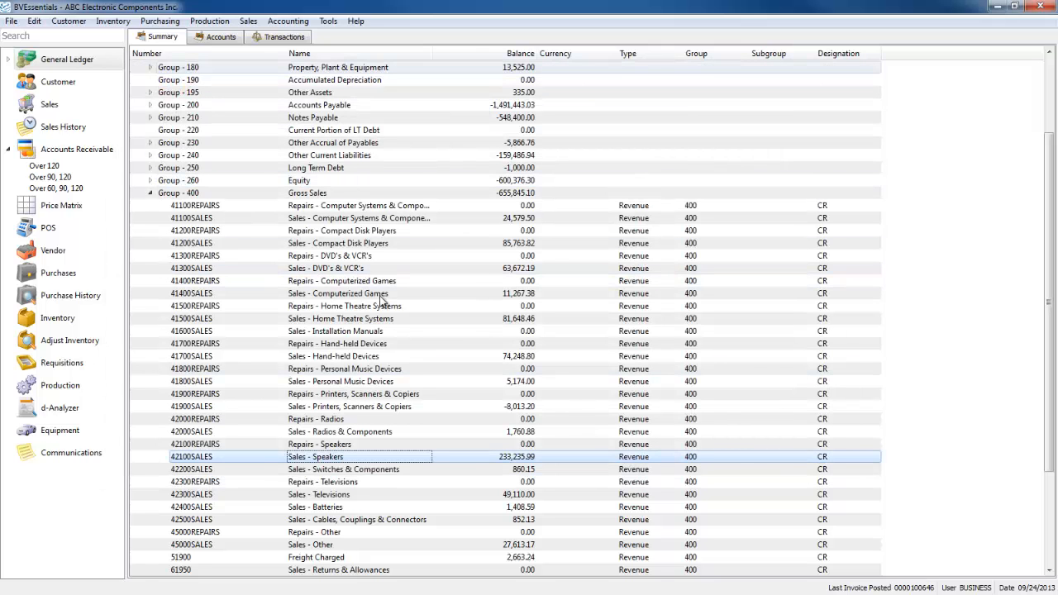
- Collapse the Gross Sales group and view the full list of general ledger accounts
left_click(151, 192)
left_click(150, 231)
left_click(150, 231)
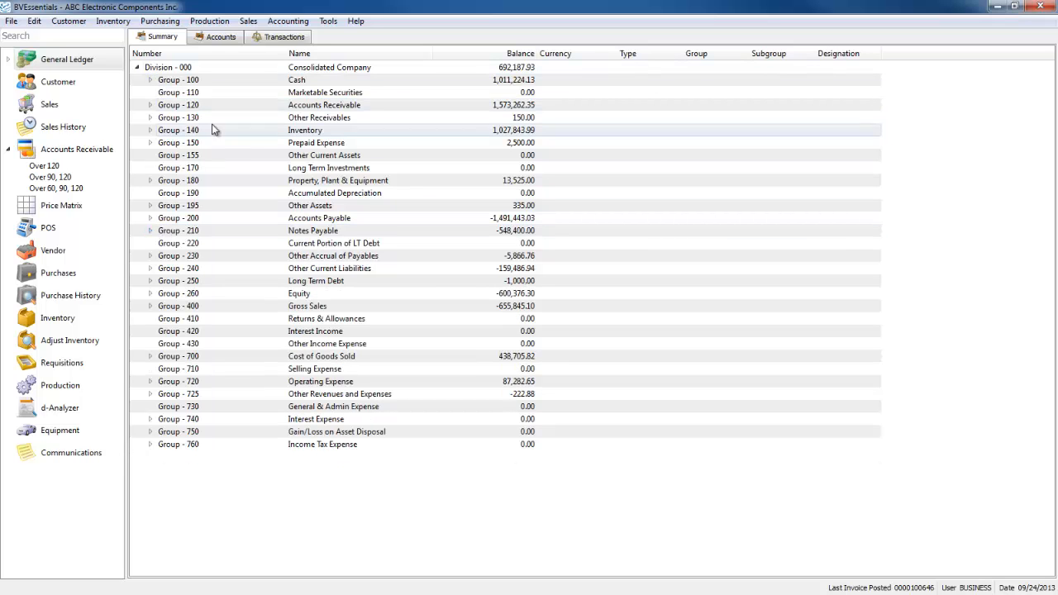
left_click(221, 37)
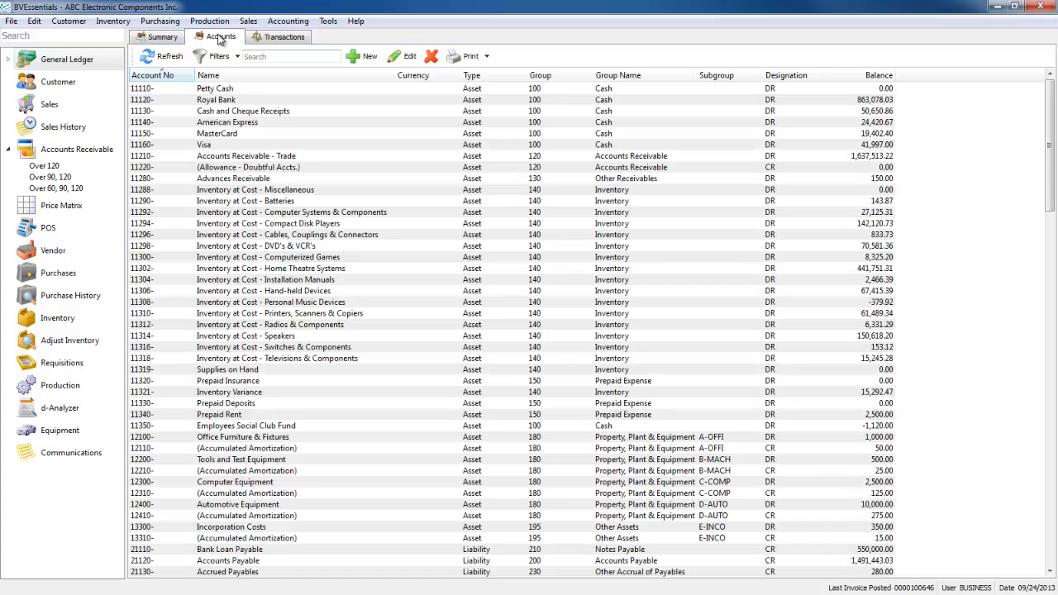
left_click(171, 37)
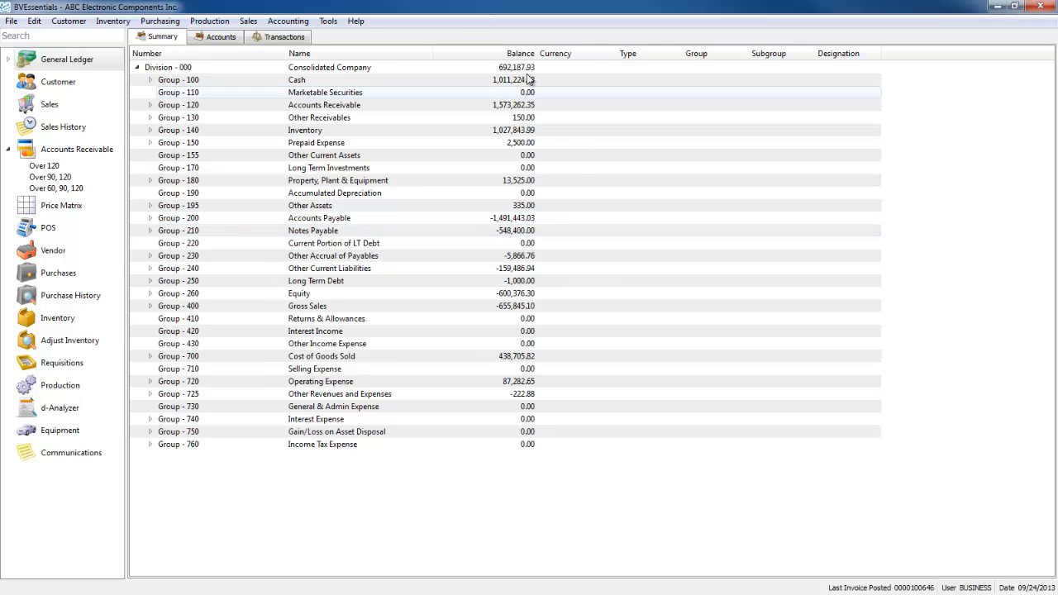
left_click(215, 38)
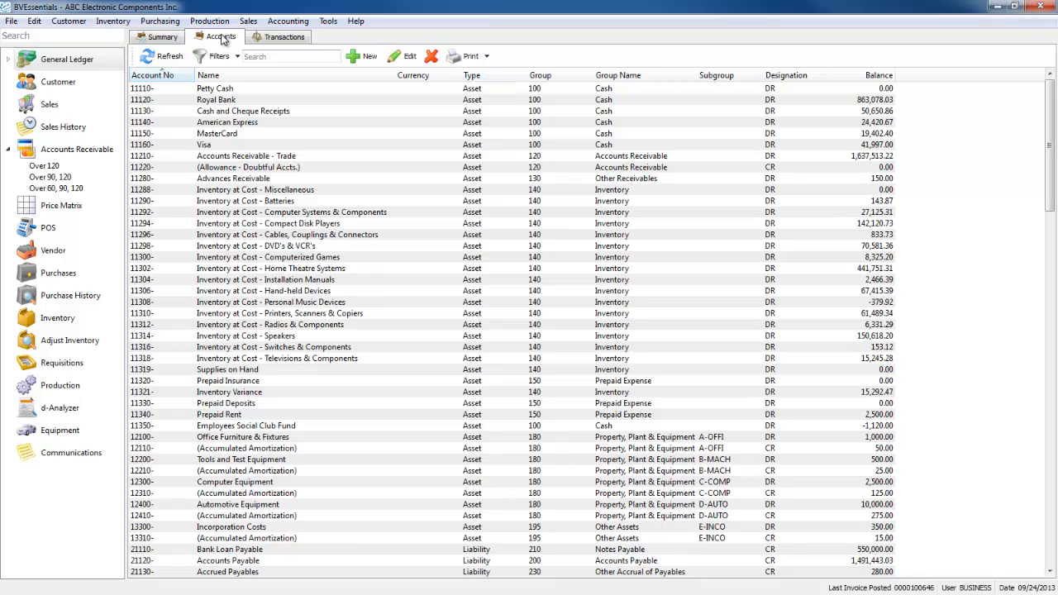
left_click(274, 134)
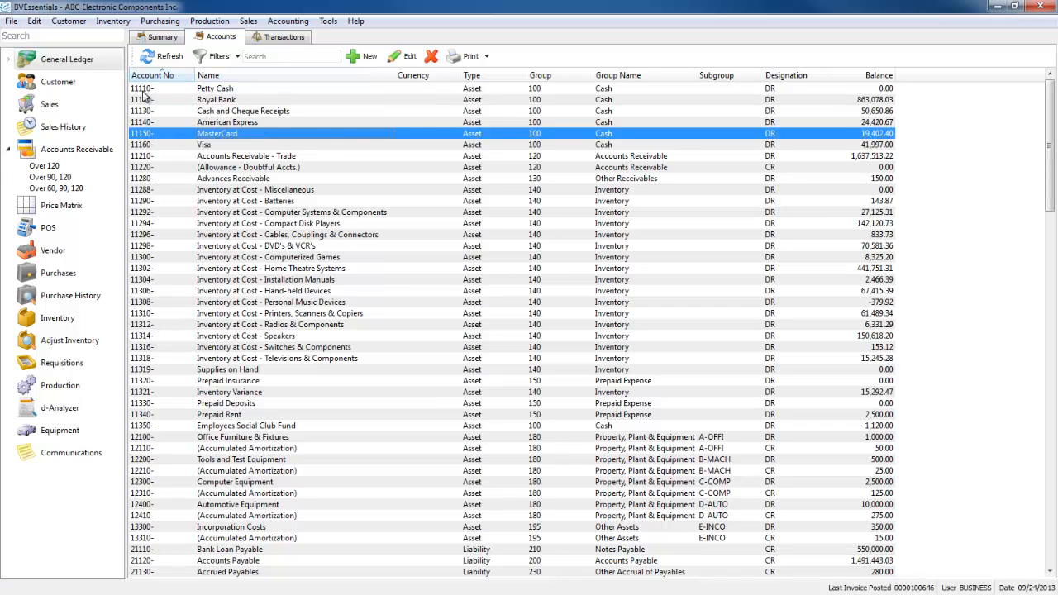
- Apply the saved Expense Accounts filter under General Ledger to the accounts list
left_click(8, 60)
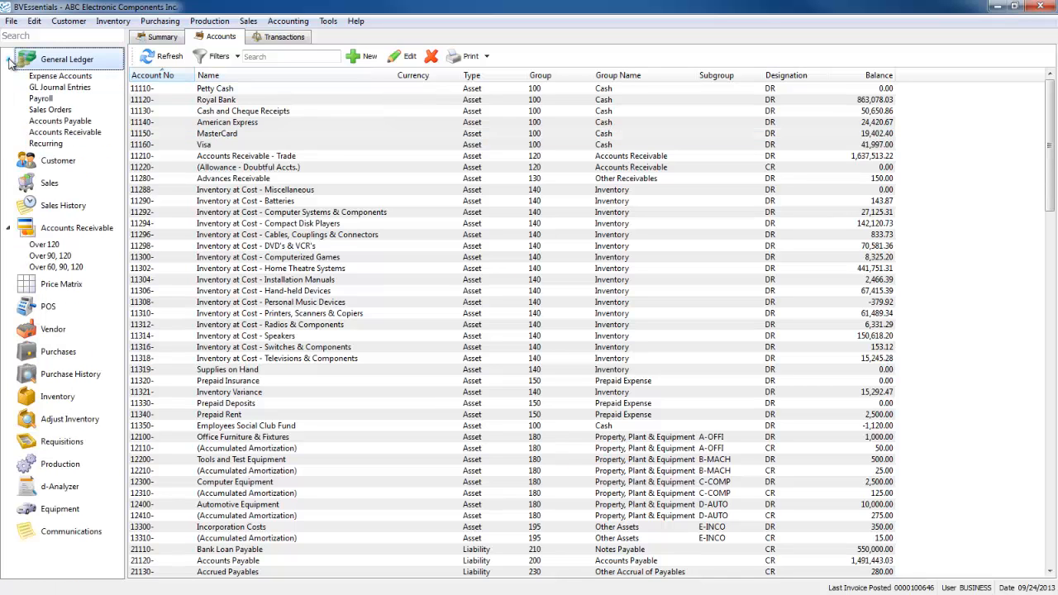
left_click(72, 76)
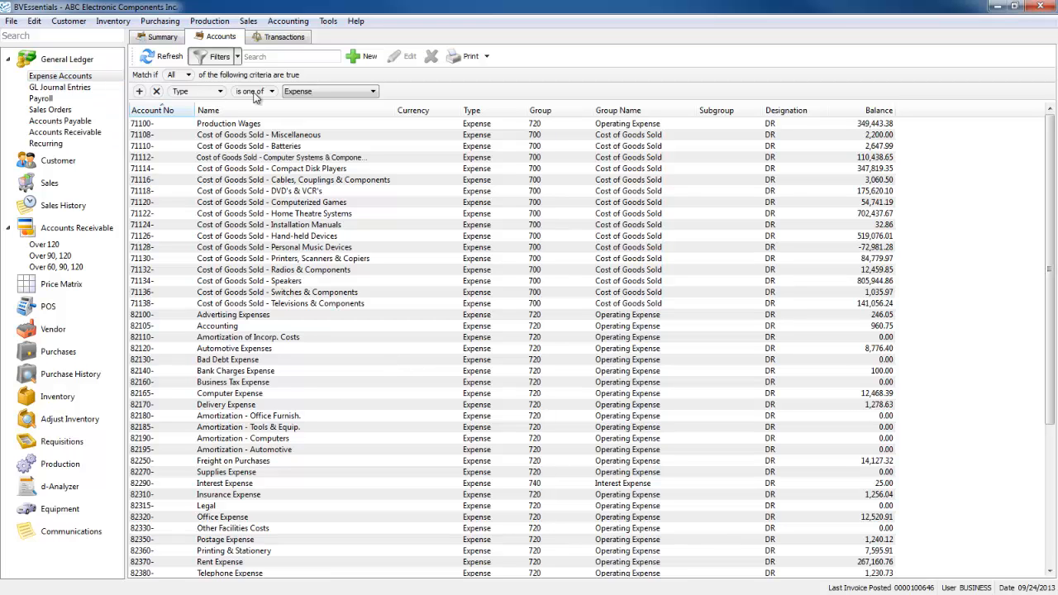
- Try the account type filter with Asset and Liability, and set it back to Expense
left_click(330, 93)
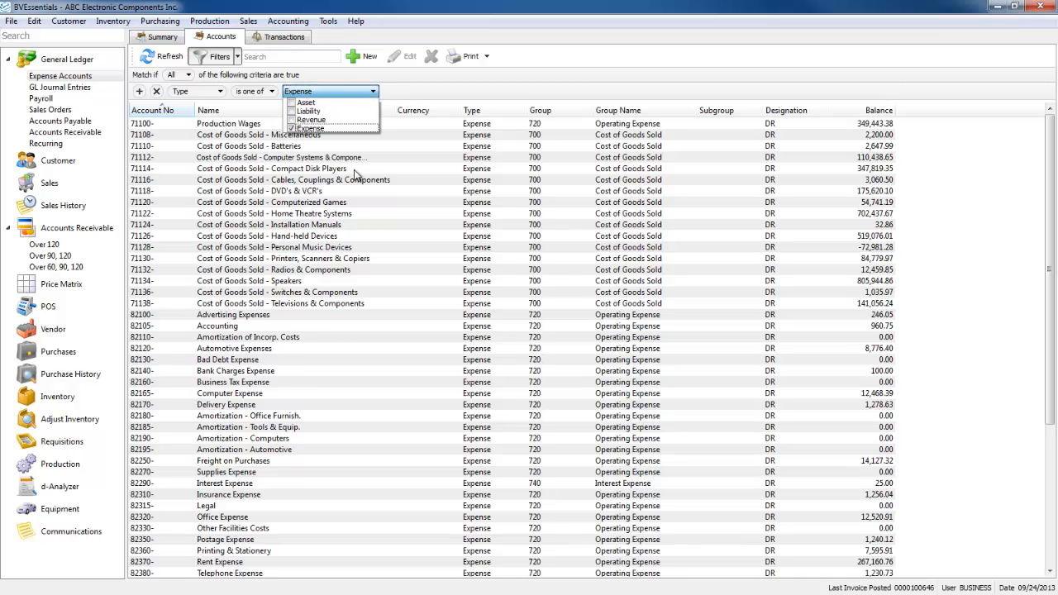
left_click(295, 129)
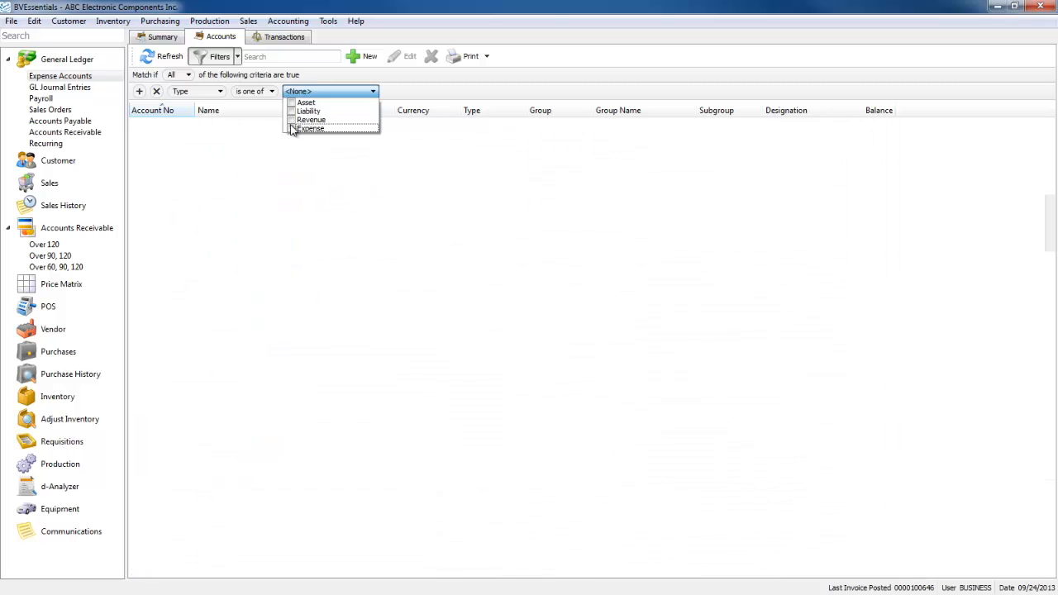
left_click(293, 111)
left_click(293, 102)
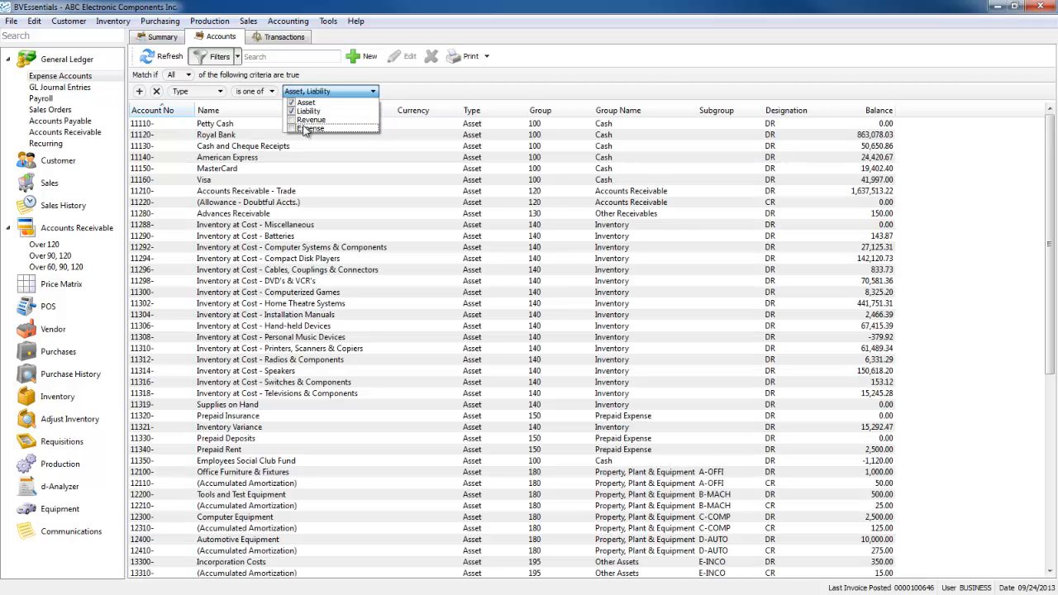
left_click(292, 112)
left_click(292, 103)
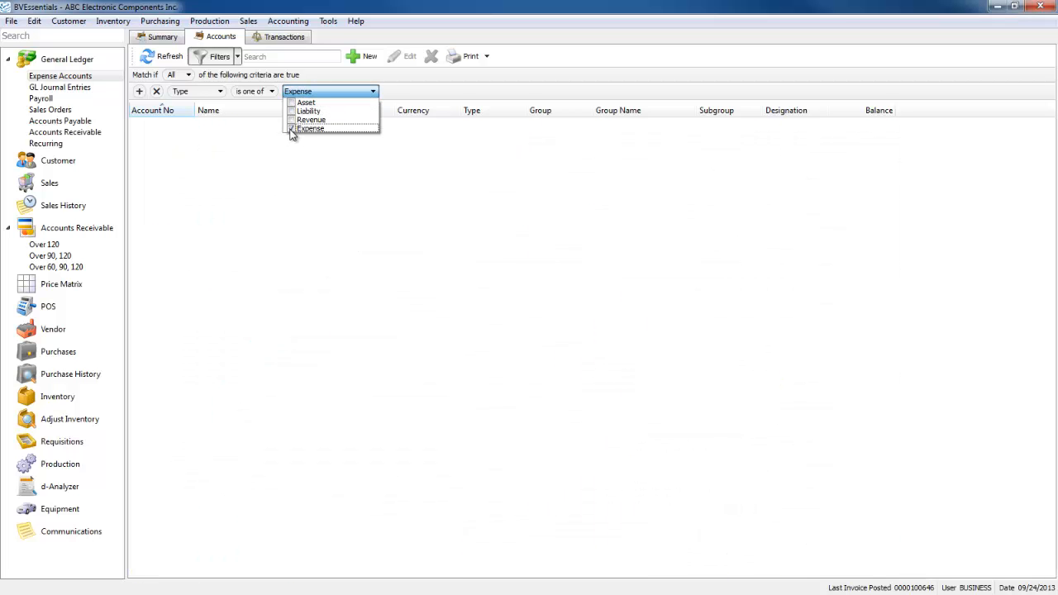
left_click(359, 171)
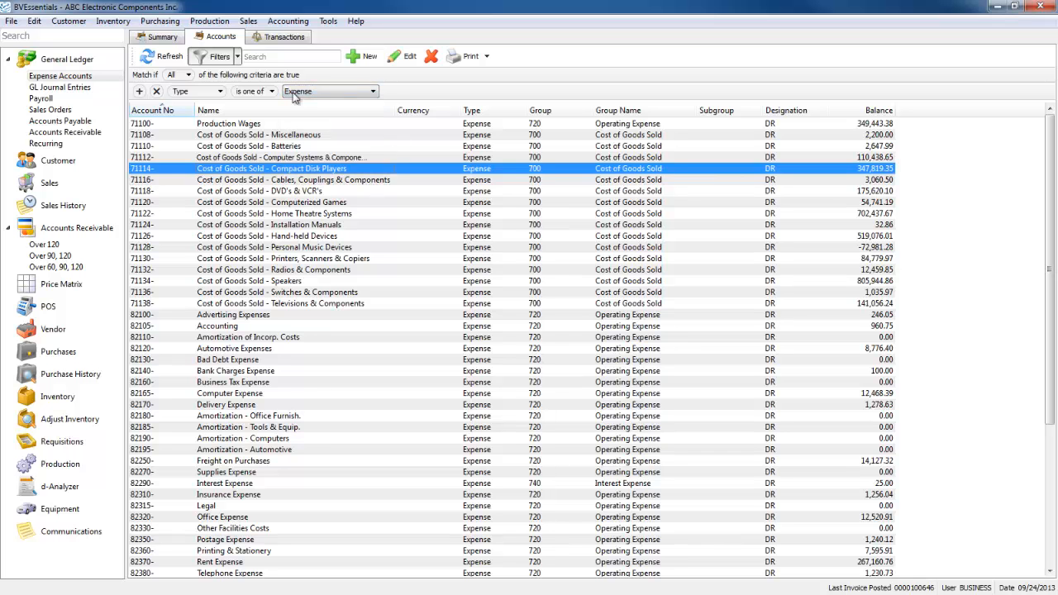
- Show all general ledger accounts without the expense filter and sort them by balance in descending order
left_click(64, 61)
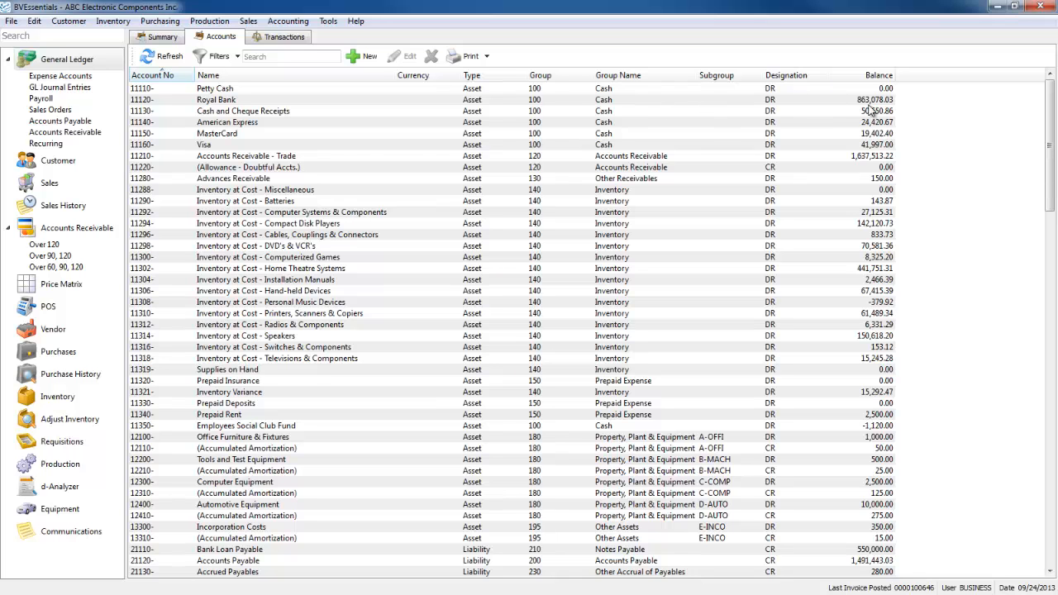
left_click(888, 76)
left_click(880, 77)
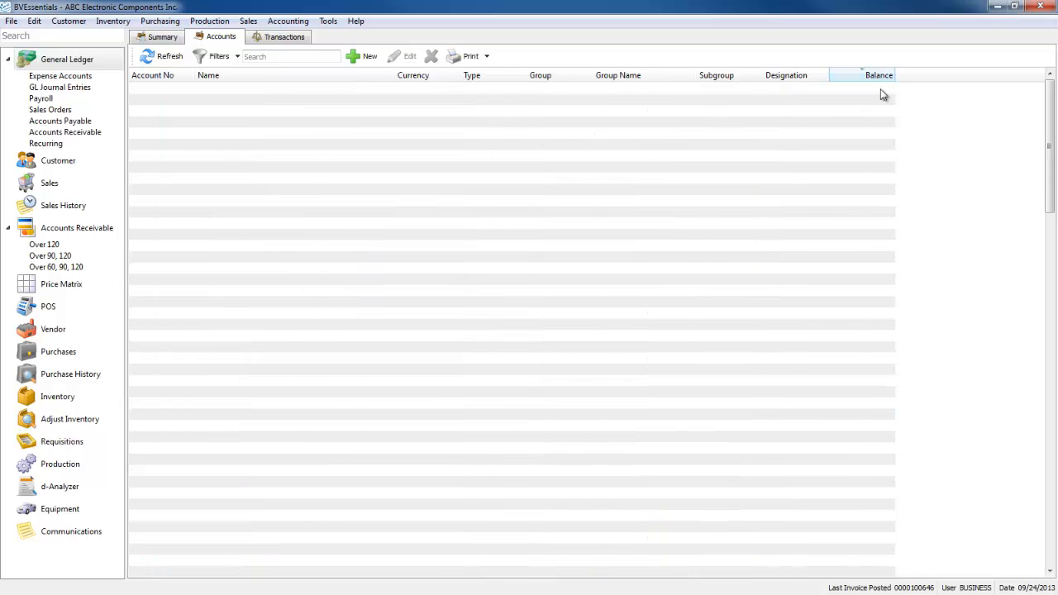
left_click(284, 56)
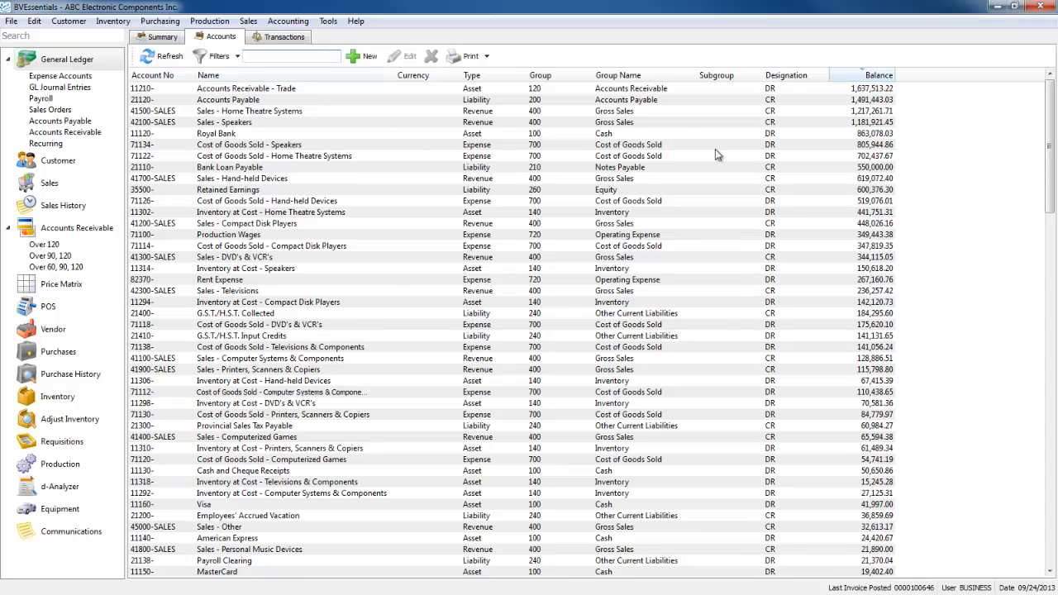
- Search the general ledger transactions for "ace"
left_click(285, 38)
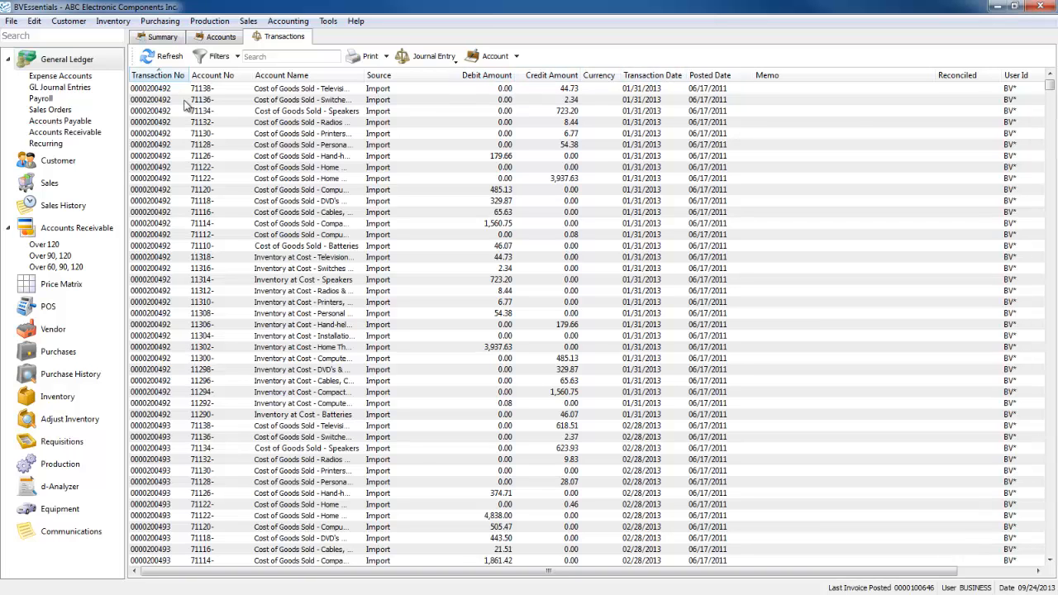
left_click(215, 101)
left_click(496, 146)
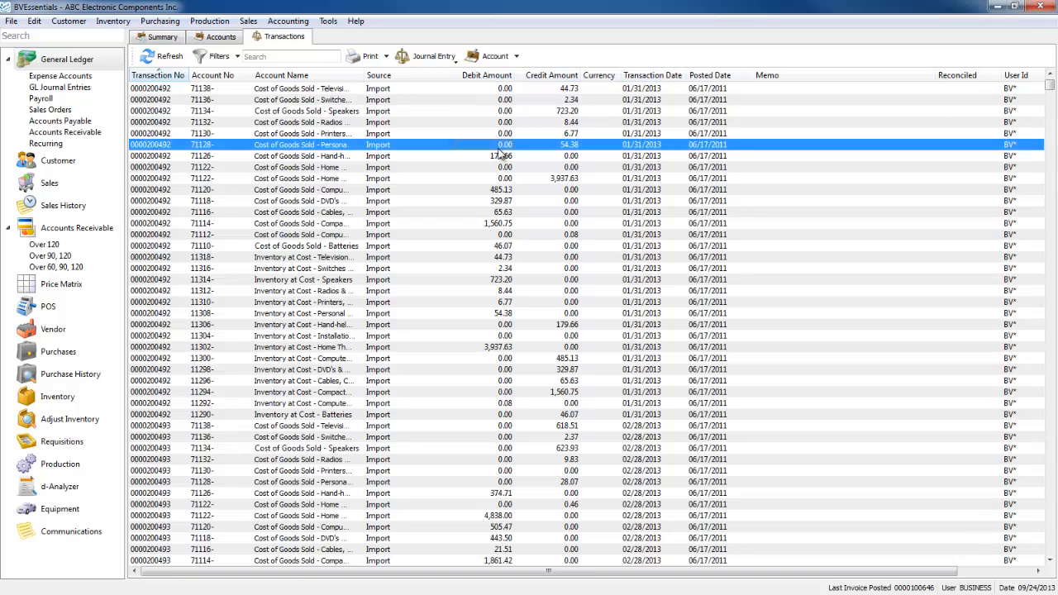
left_click(289, 55)
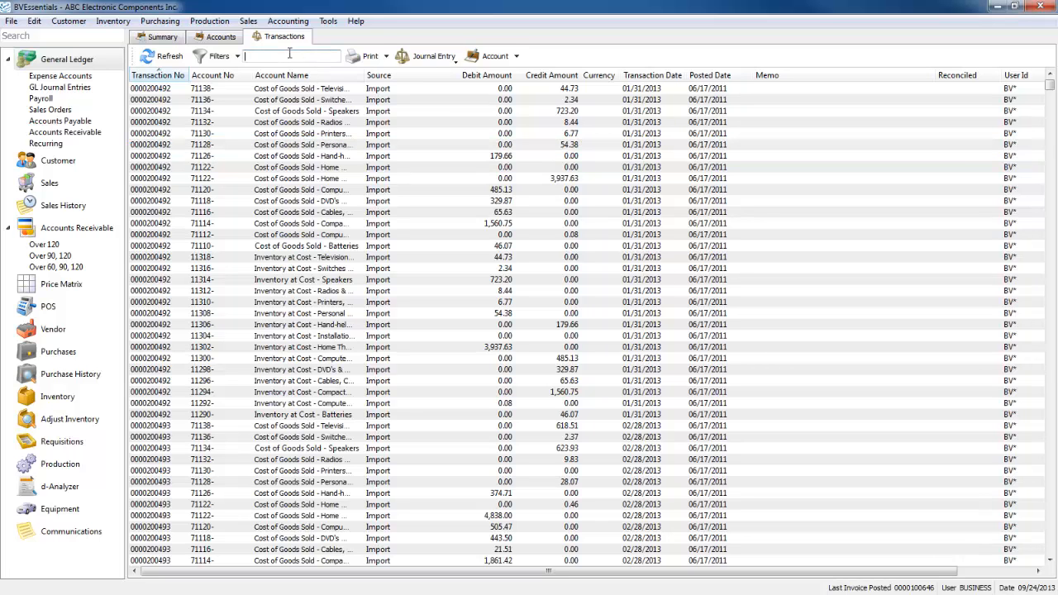
type("ace")
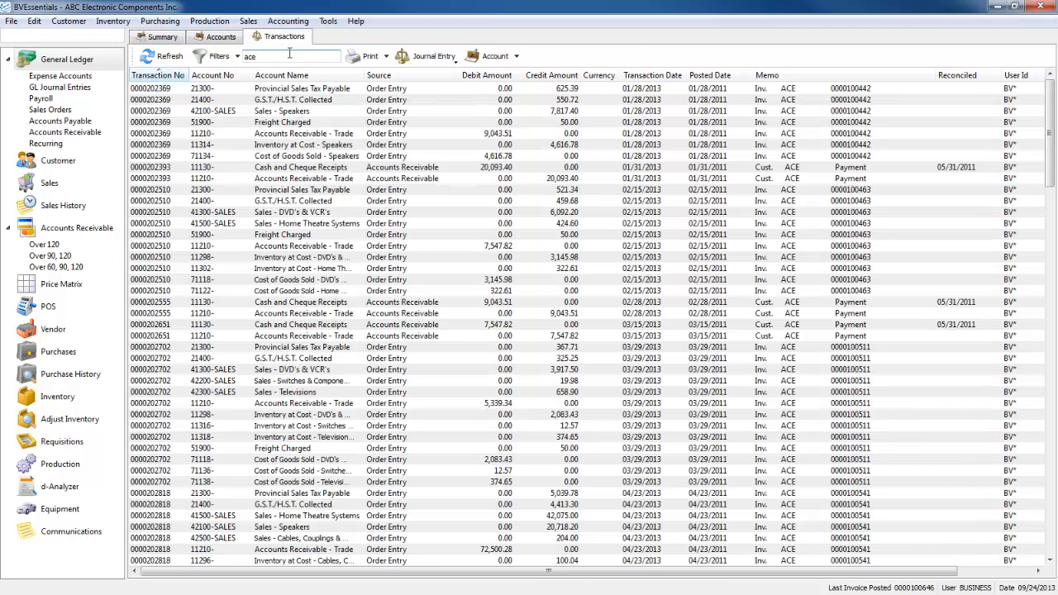
- Examine the invoice, customer payment and layaway memos in the ACE transactions
left_click(829, 101)
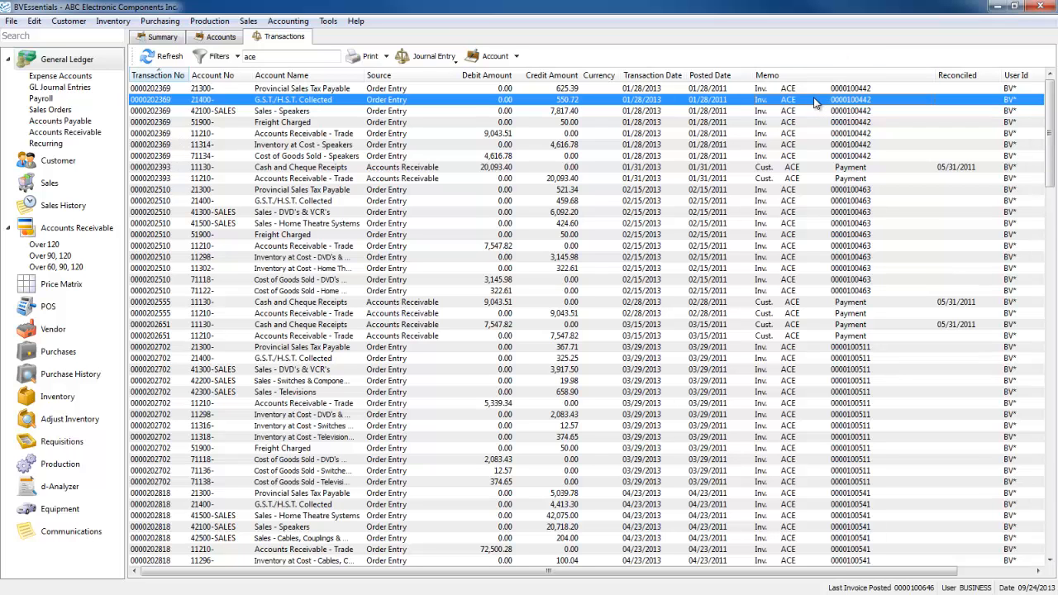
left_click(793, 168)
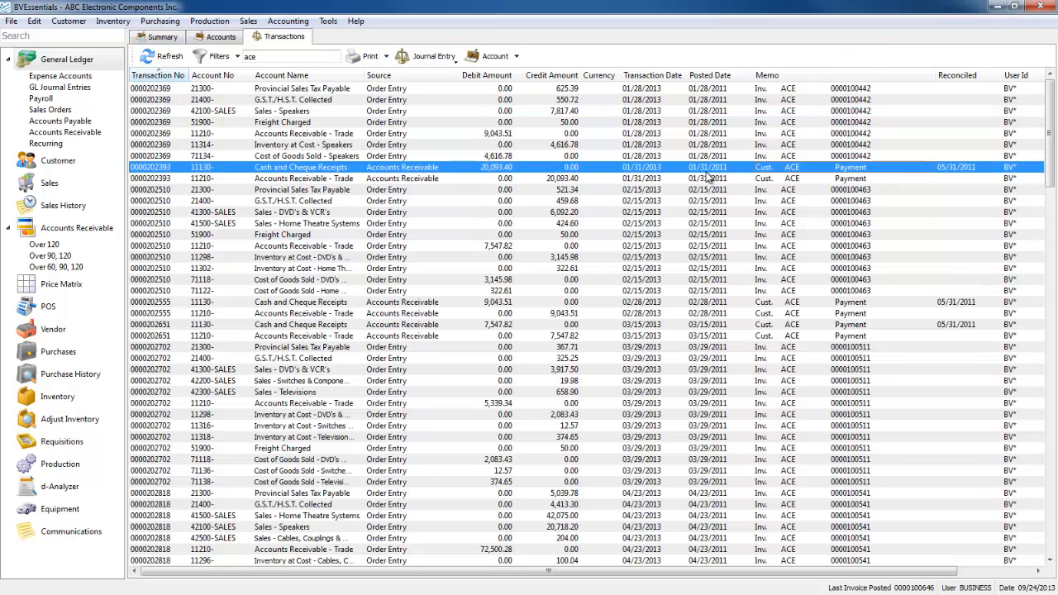
scroll(798, 349, "down", 13)
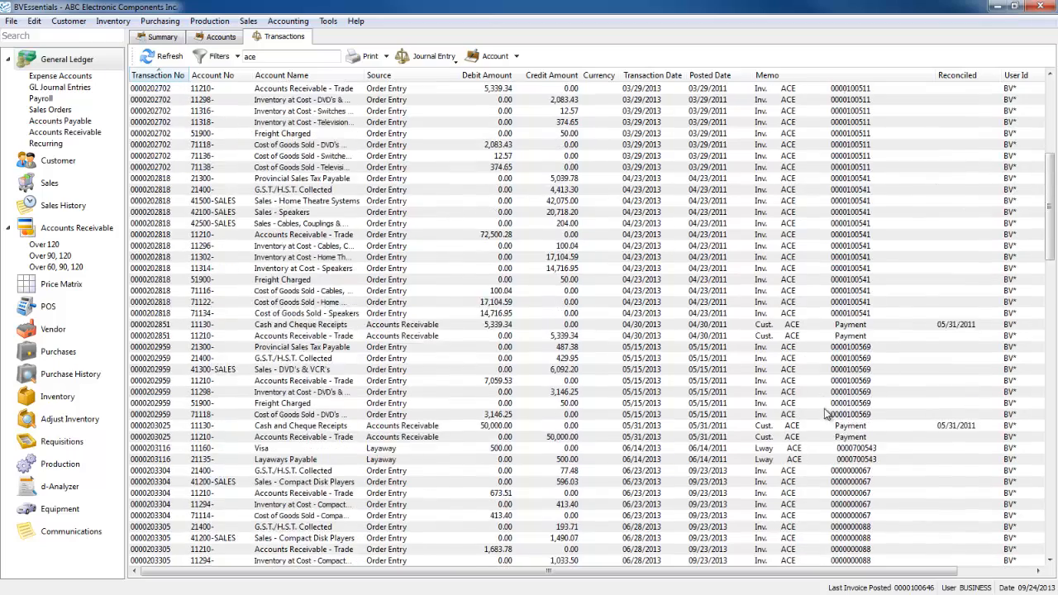
left_click(774, 326)
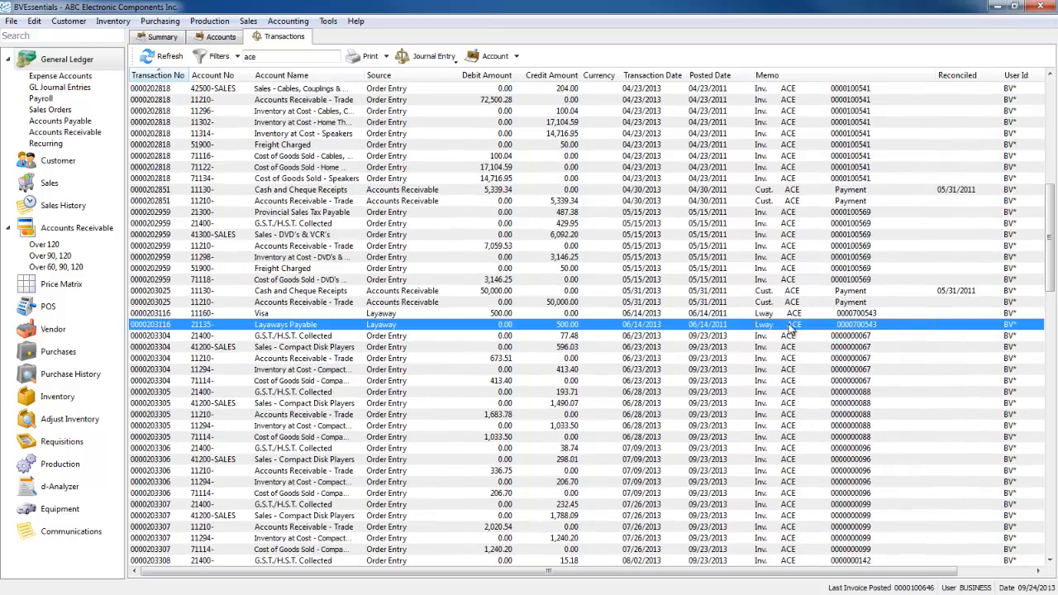
scroll(795, 431, "down", 12)
scroll(789, 423, "up", 20)
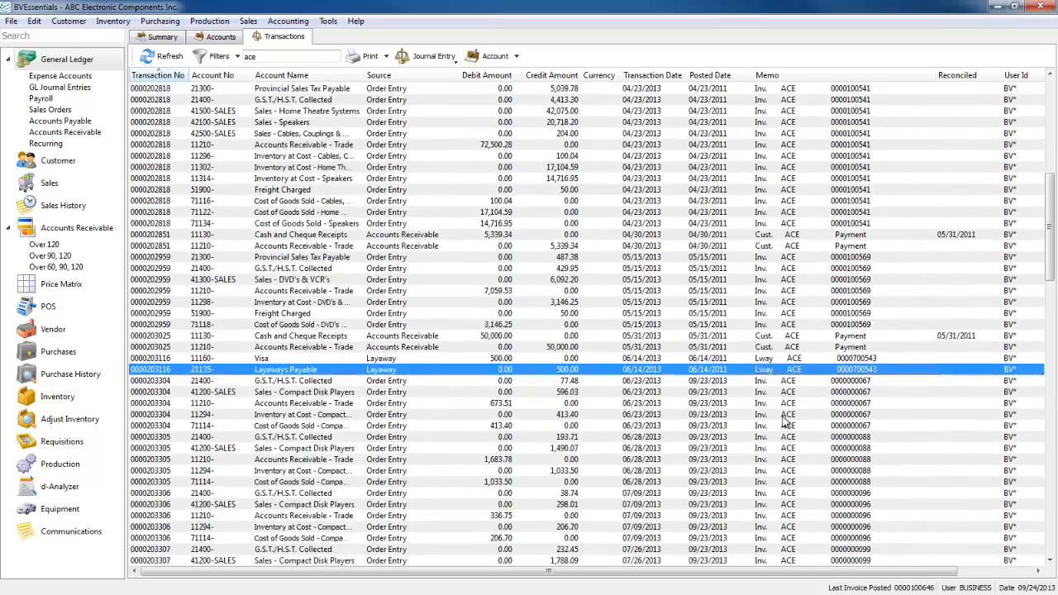
scroll(785, 421, "up", 2)
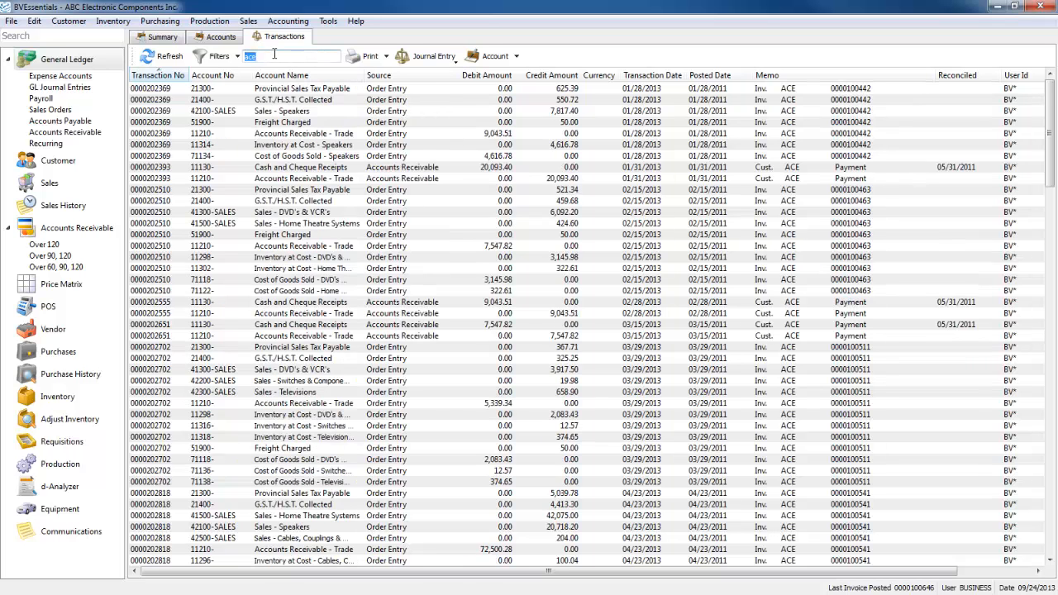
key("BackSpace")
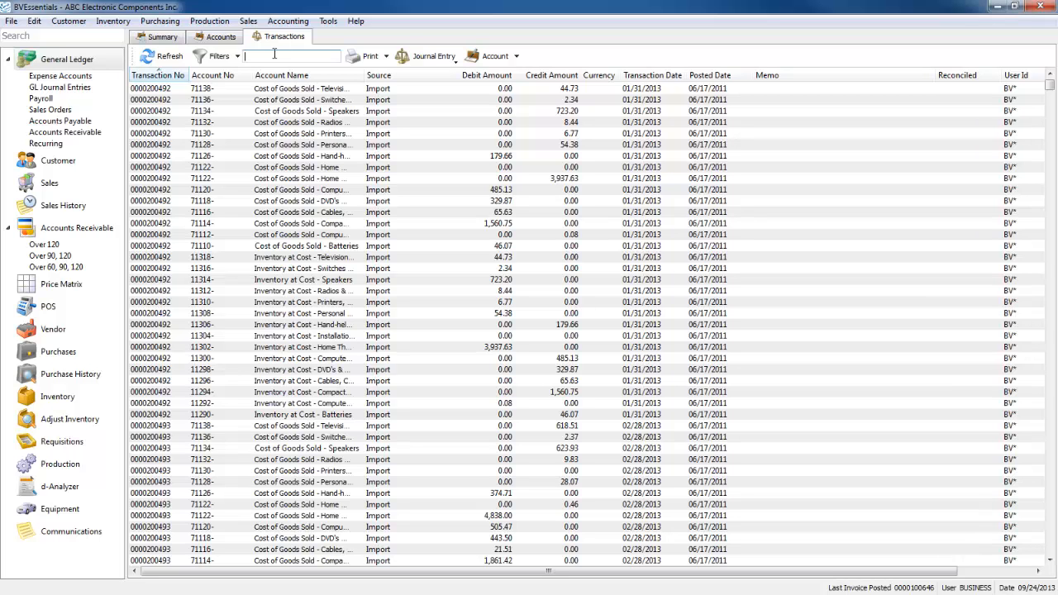
left_click(62, 162)
left_click(62, 62)
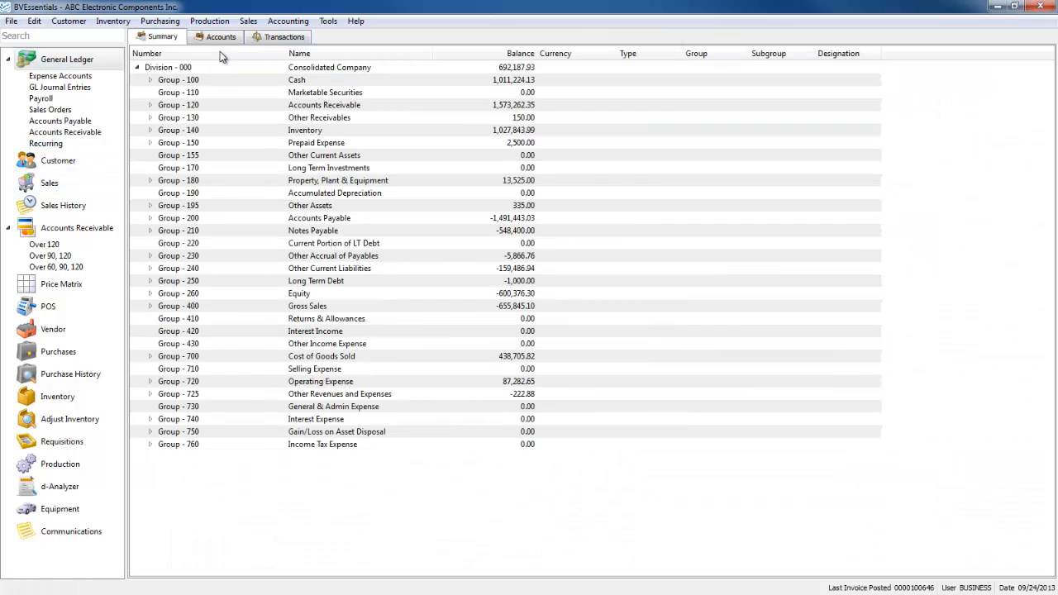
left_click(293, 38)
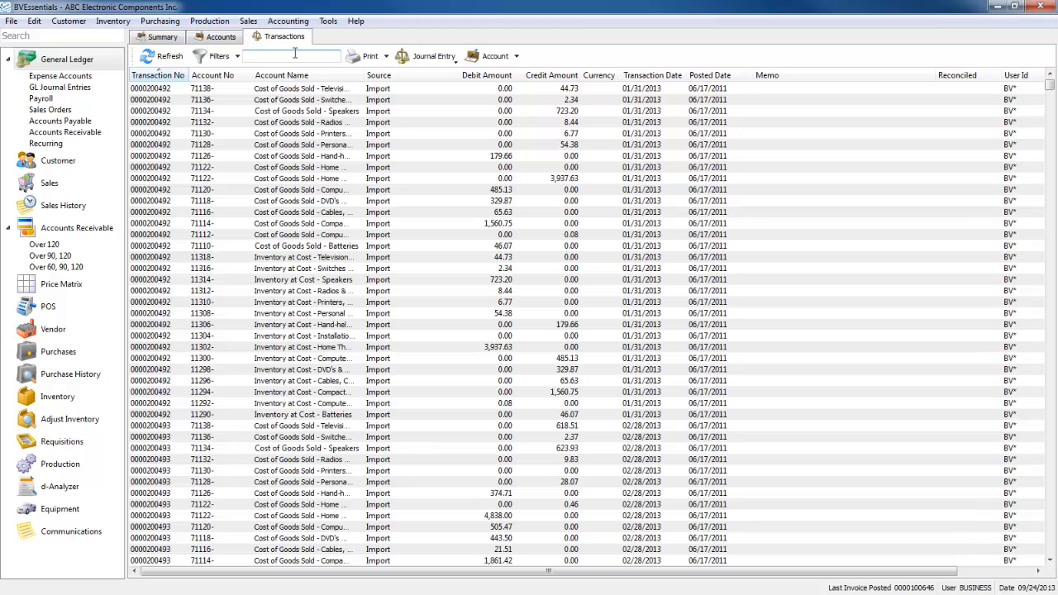
left_click(294, 53)
type("00000")
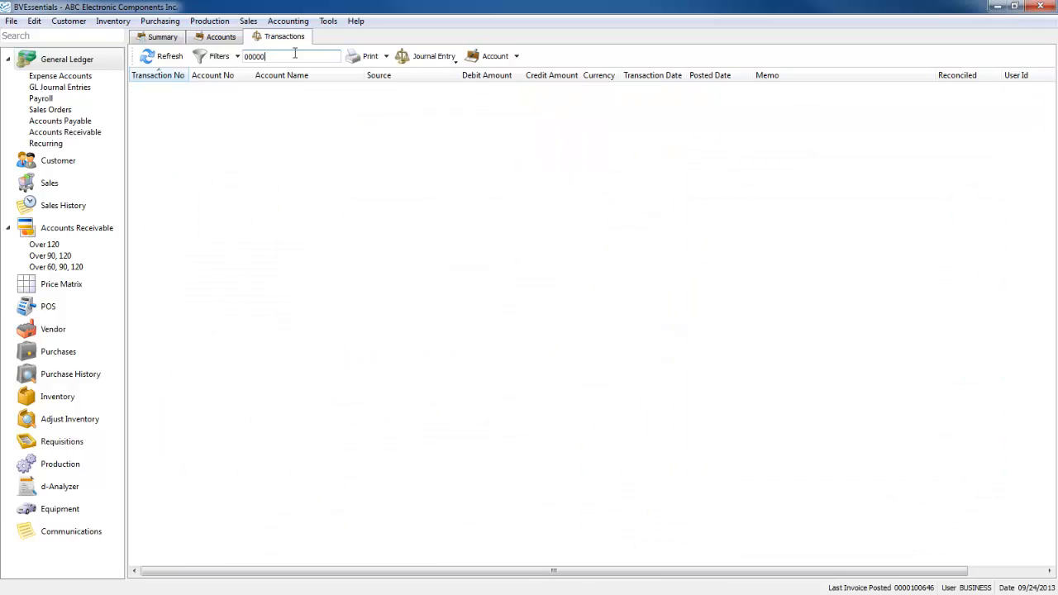
type("01766")
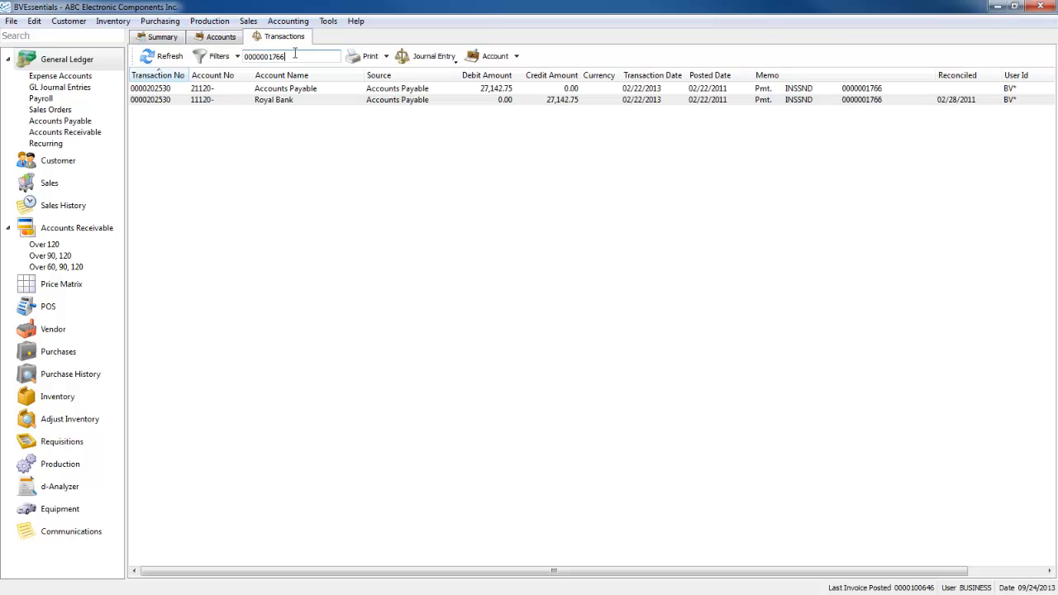
- Open the journal entry behind the Accounts Payable line, close it, and select the Royal Bank line
left_click(474, 92)
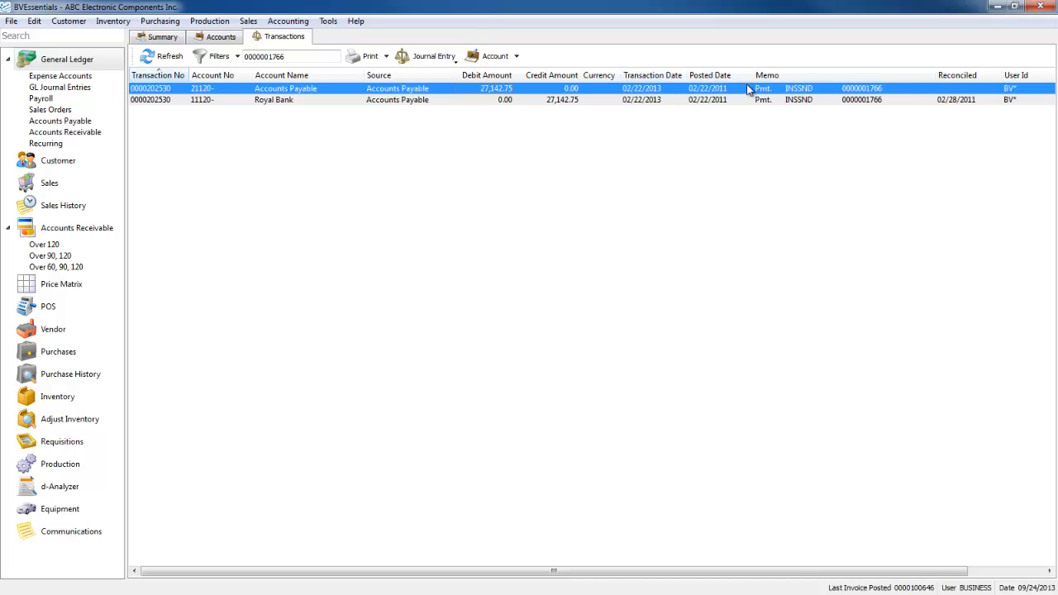
double_click(665, 96)
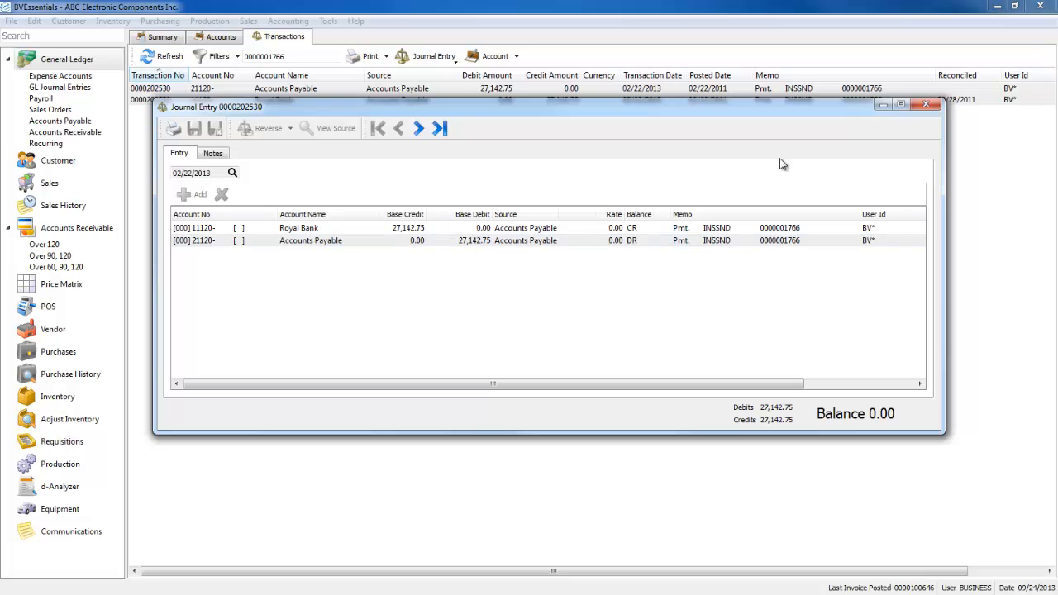
left_click(912, 105)
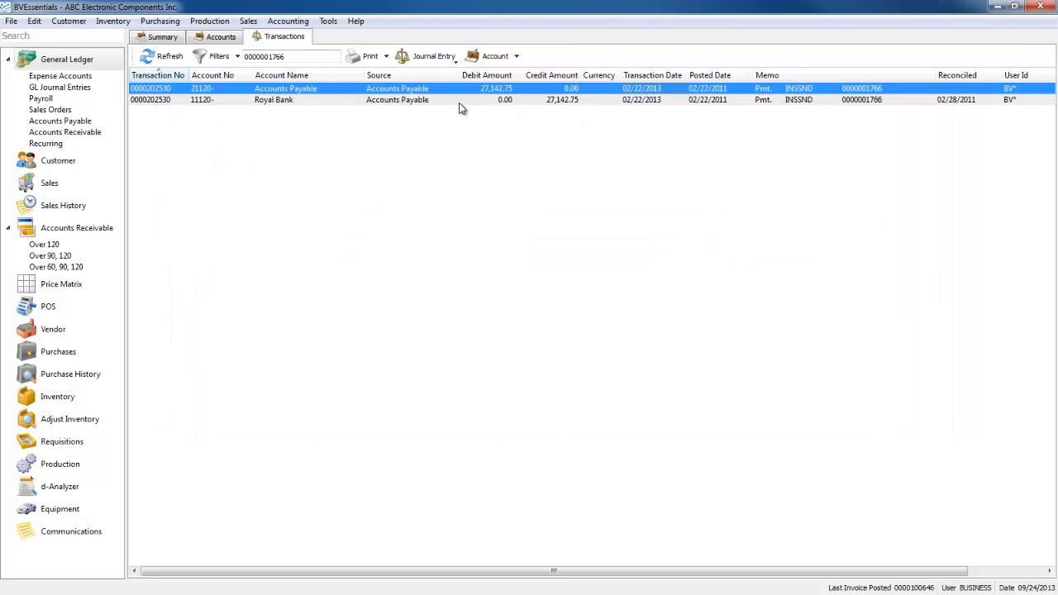
left_click(461, 101)
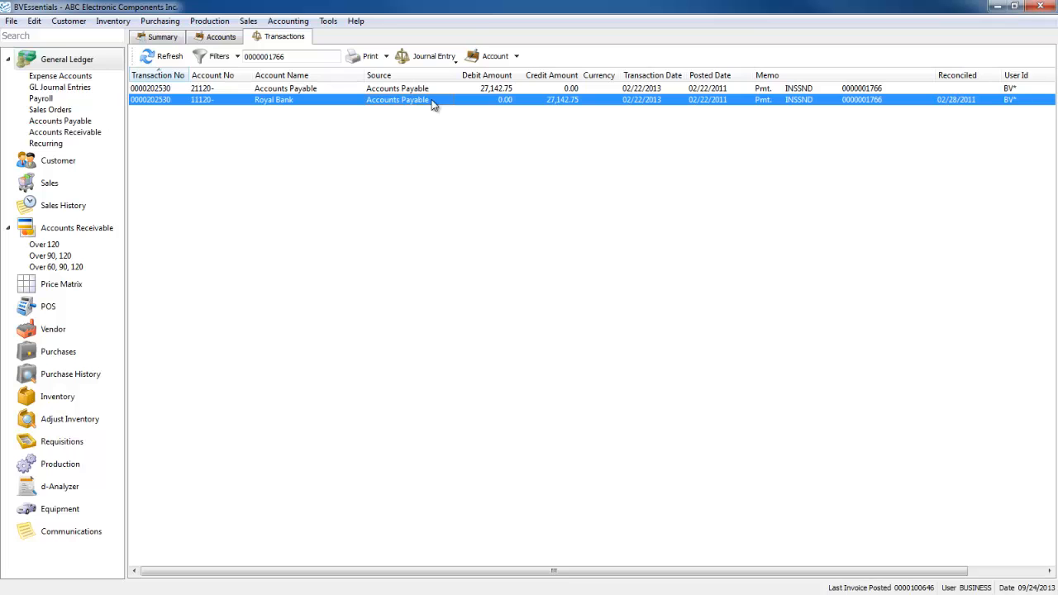
- Search the transactions for "txr" and examine the TXR purchase order and payment lines
double_click(299, 56)
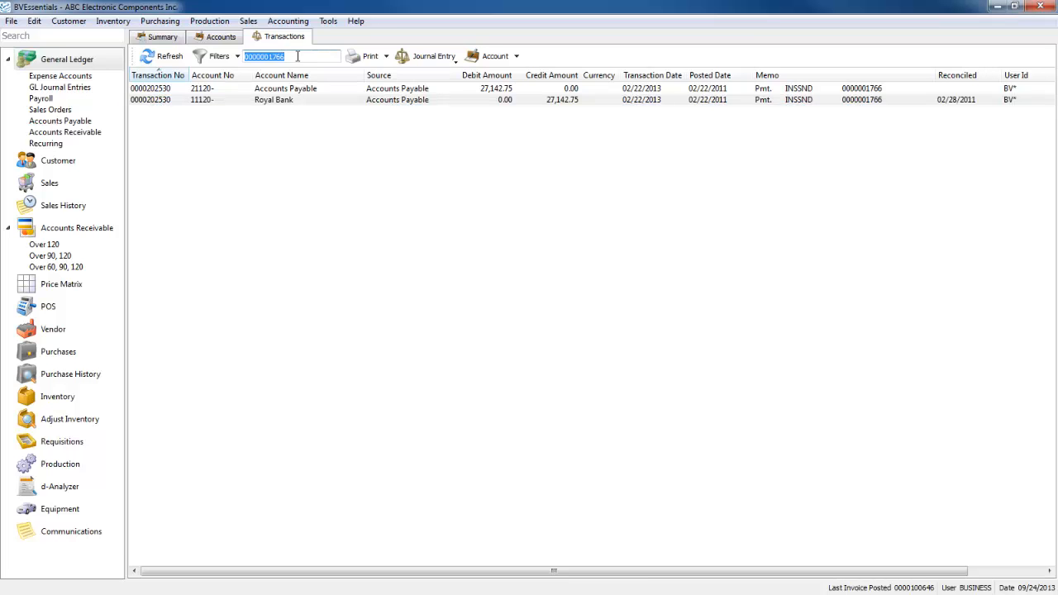
key("BackSpace")
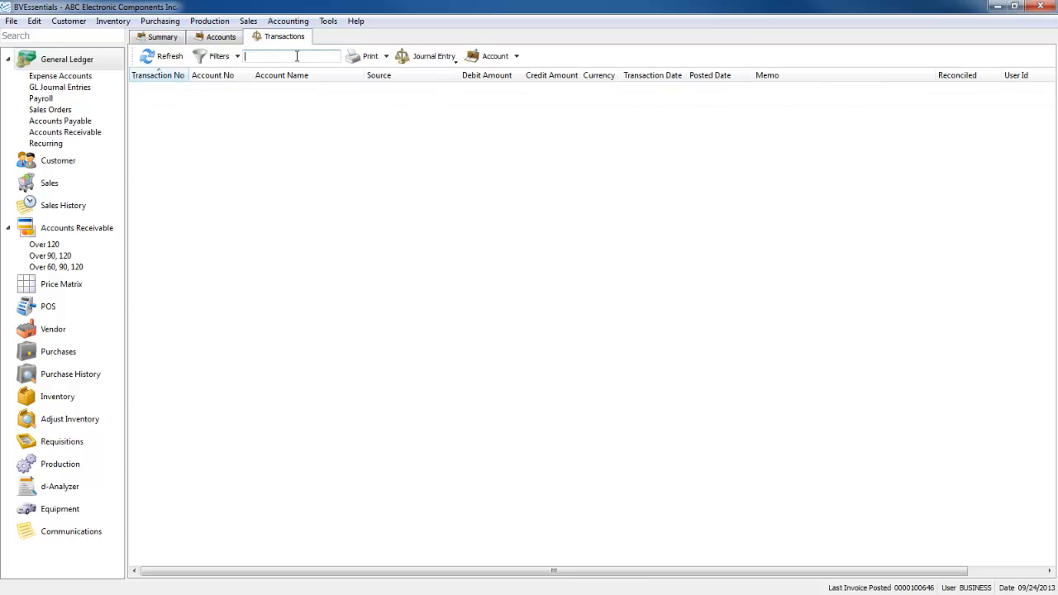
type("txr")
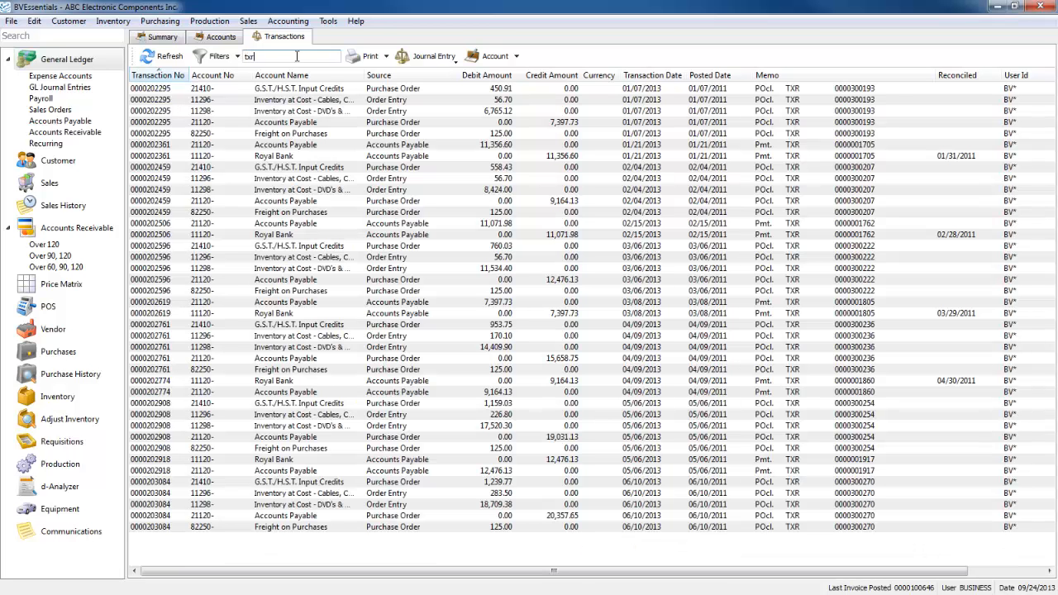
left_click(433, 124)
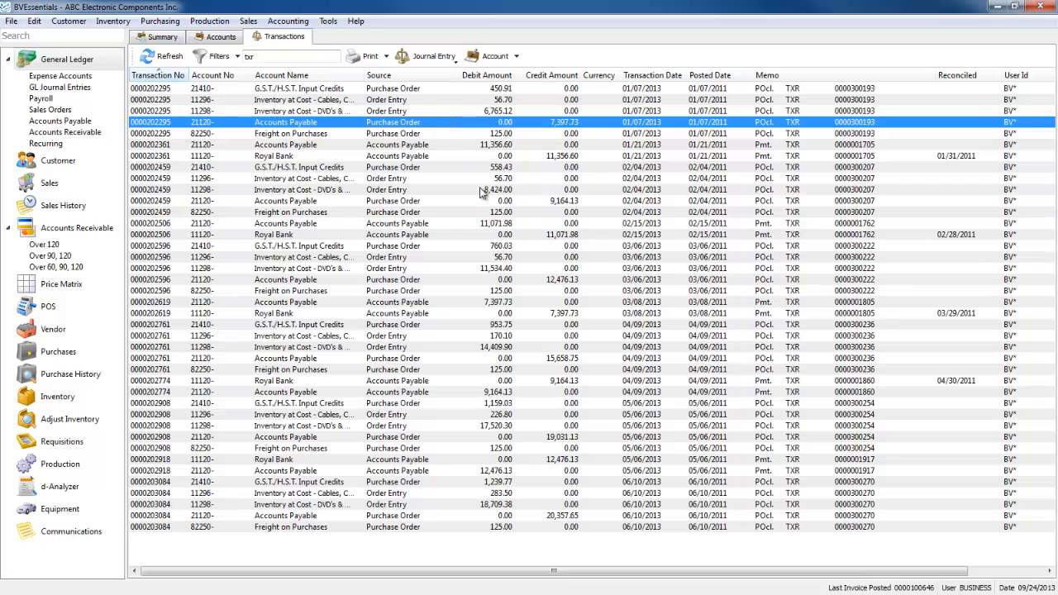
left_click(583, 234)
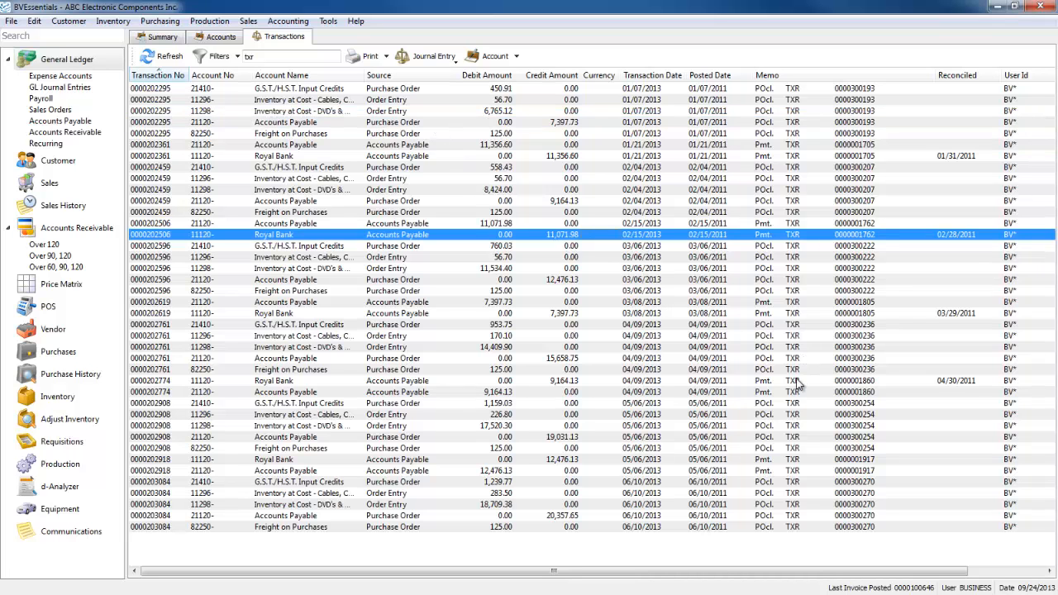
left_click(795, 302)
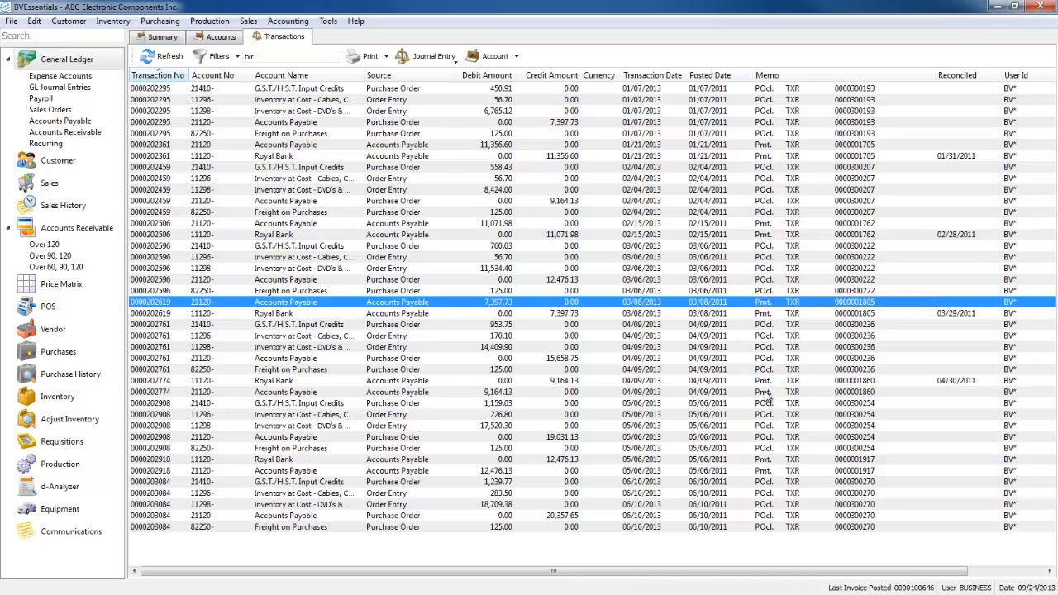
- Clear the transaction search, view the saved Expense Accounts filter, and return to the transaction list
left_click(275, 57)
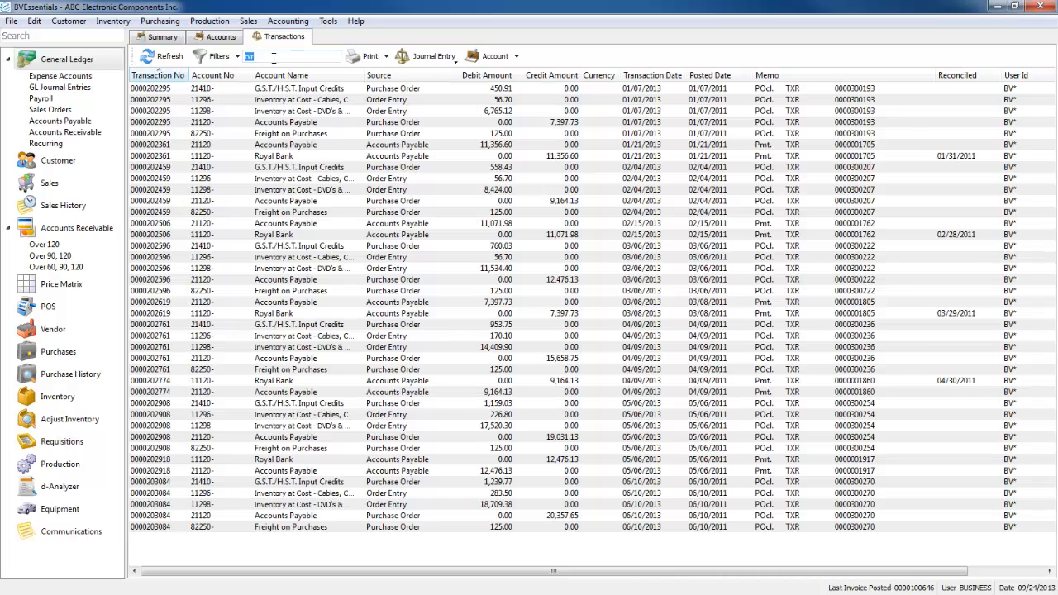
key("BackSpace")
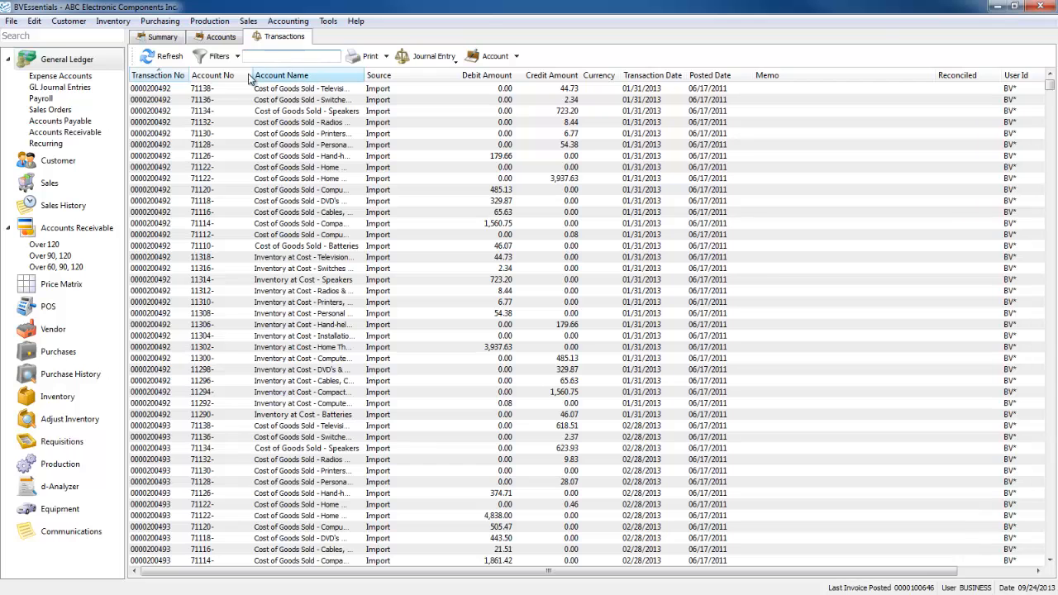
left_click(57, 75)
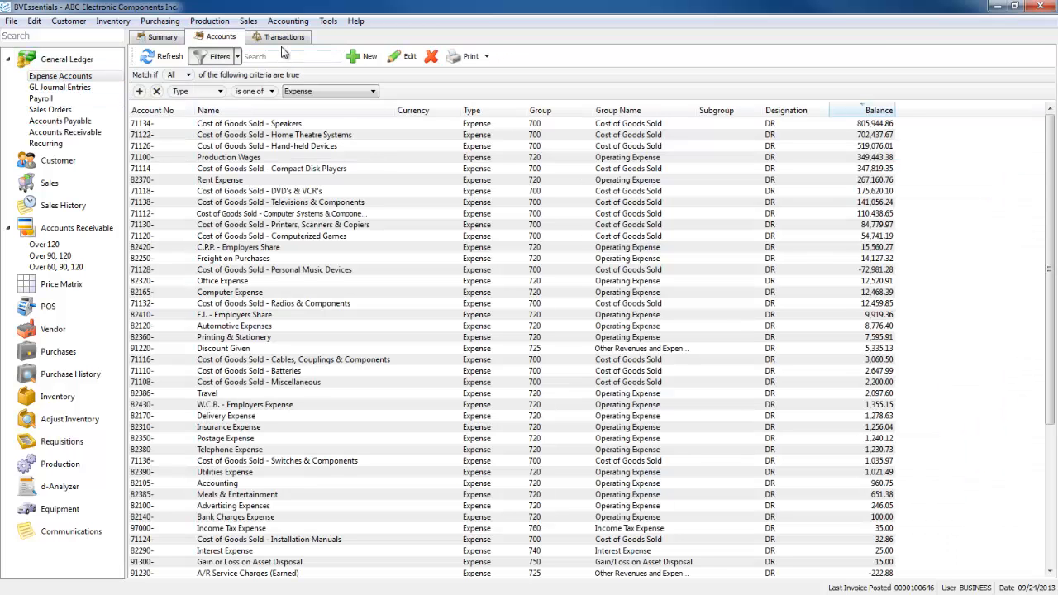
left_click(281, 40)
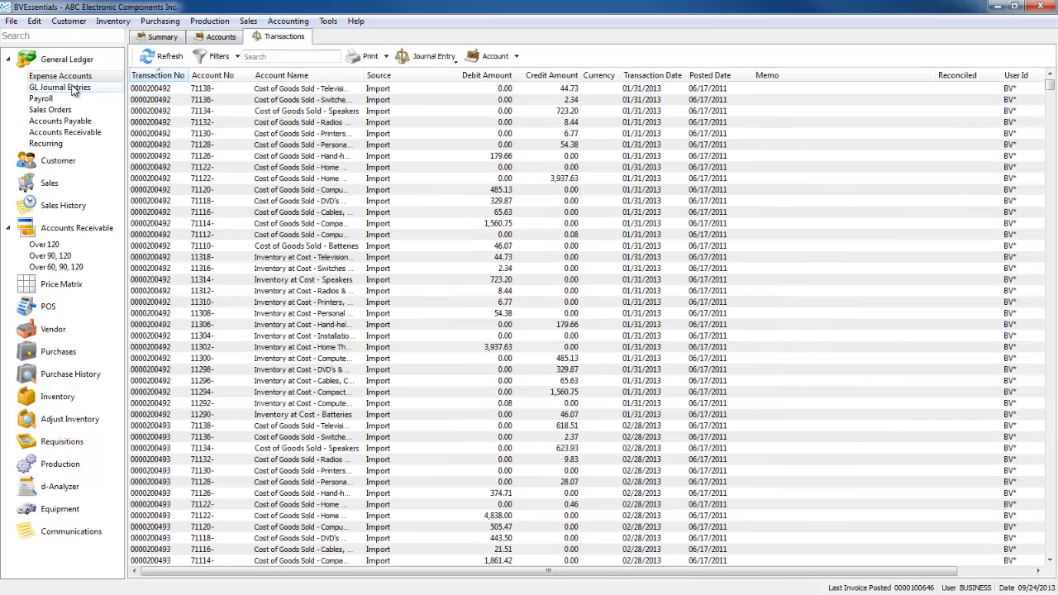
- View the transactions under the saved GL Journal Entries and Payroll filters
left_click(71, 89)
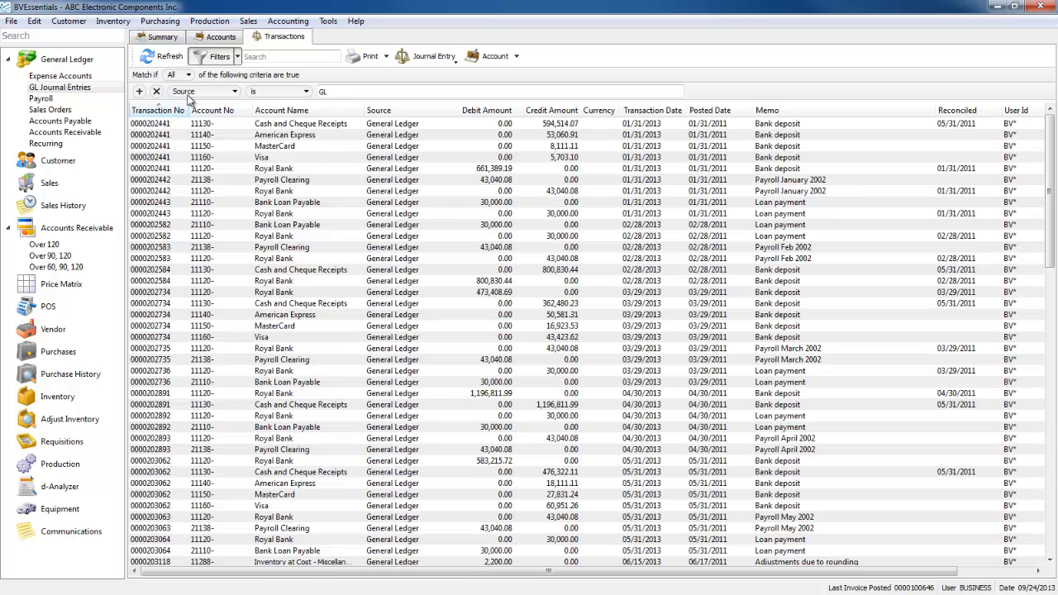
left_click(42, 99)
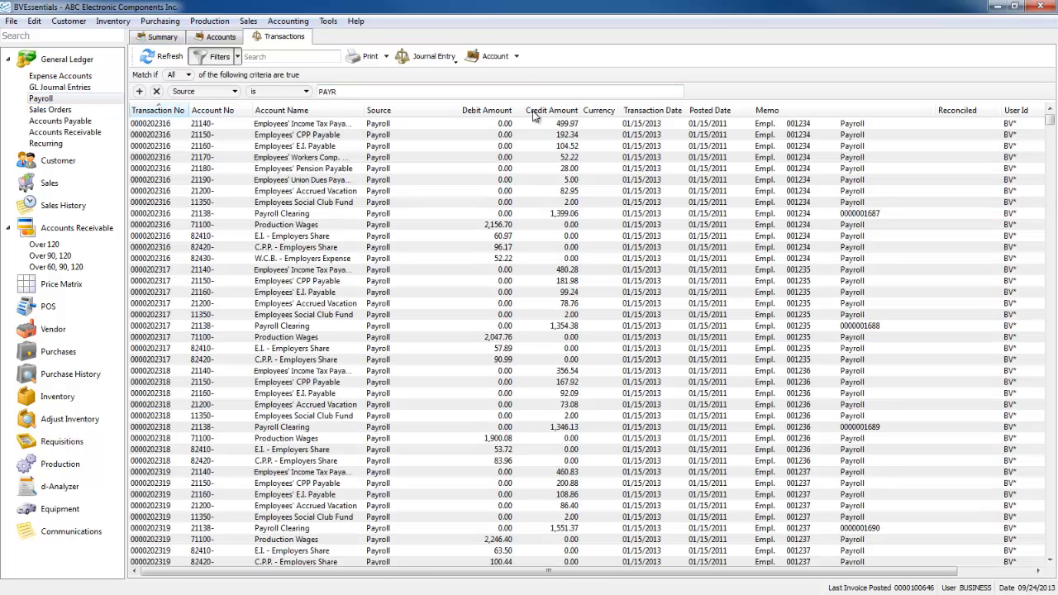
scroll(591, 322, "down", 1)
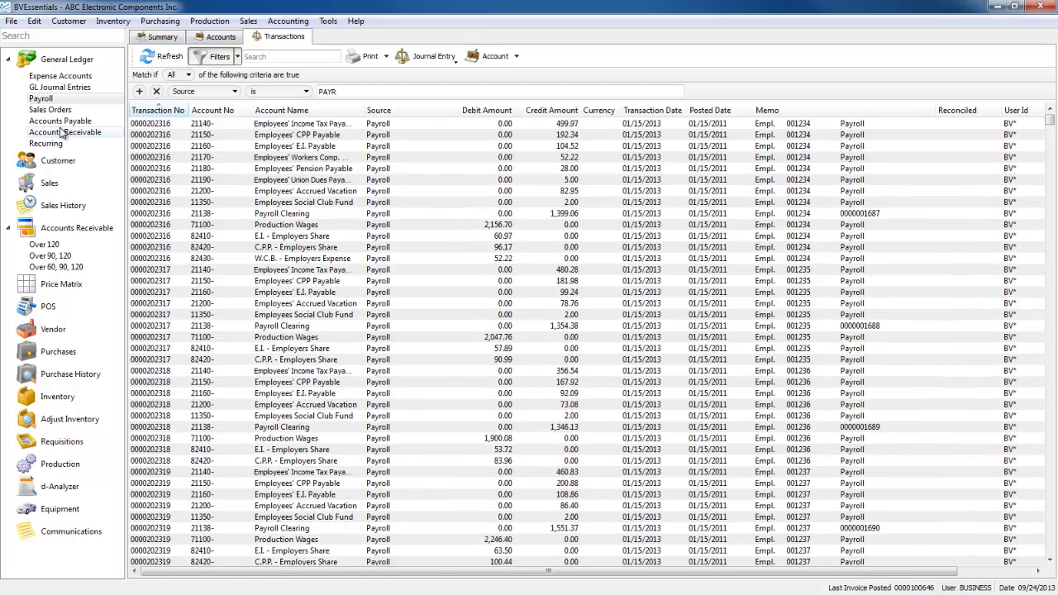
- View the transactions under the saved Sales Orders, Accounts Payable and Accounts Receivable filters
left_click(50, 109)
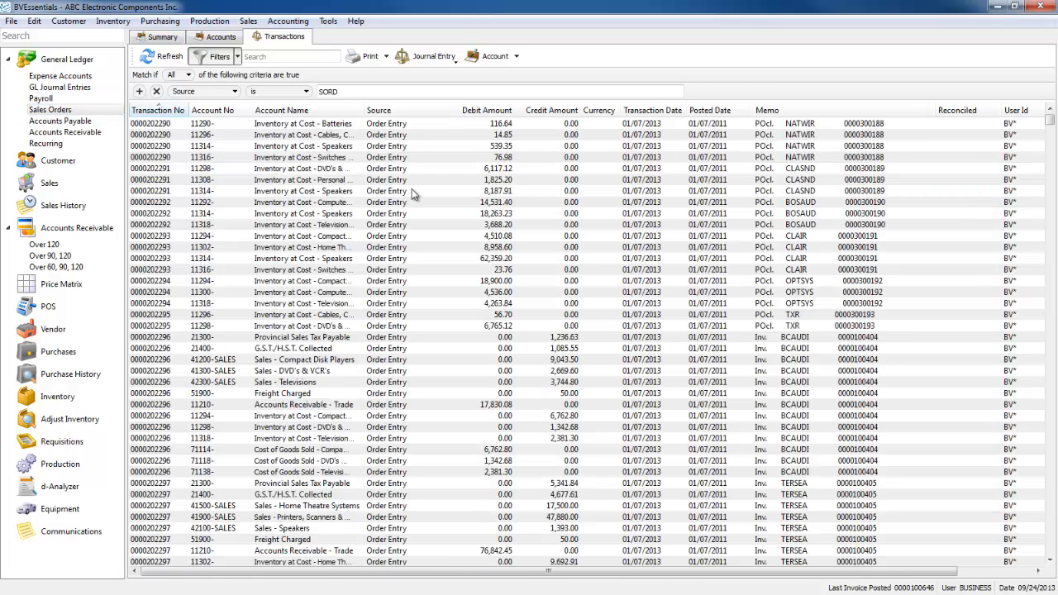
left_click(574, 225)
left_click(71, 123)
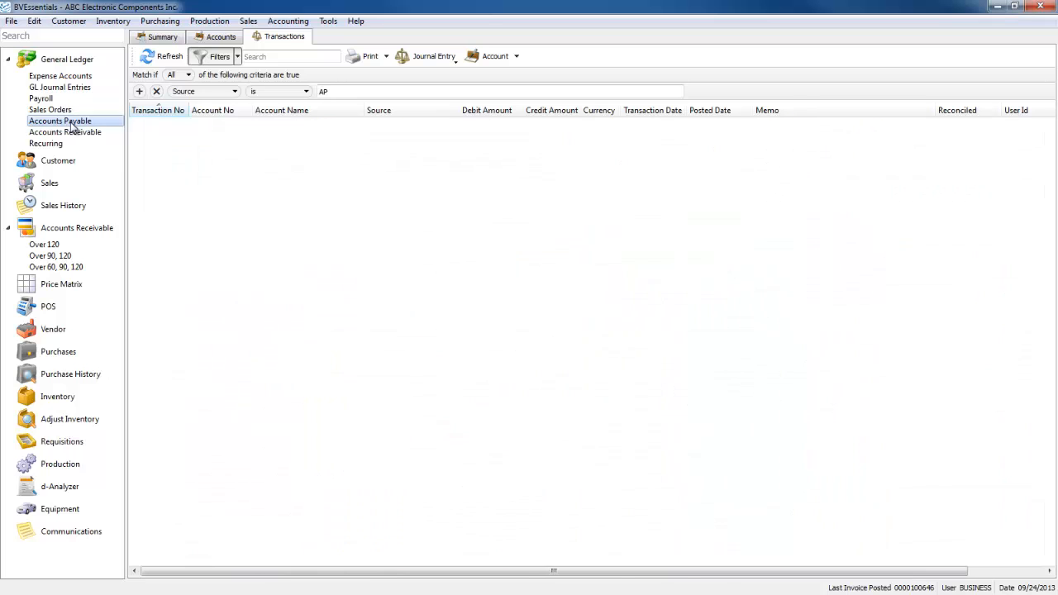
left_click(77, 134)
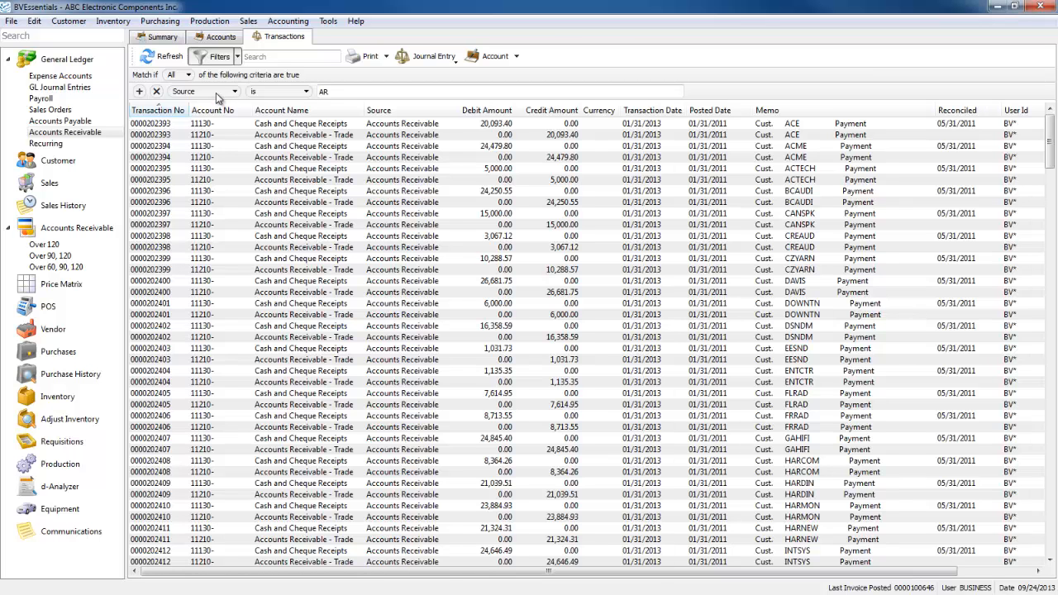
- Revisit the GL Journal Entries filter, apply the saved Recurring filter, and inspect its memo criterion
left_click(58, 86)
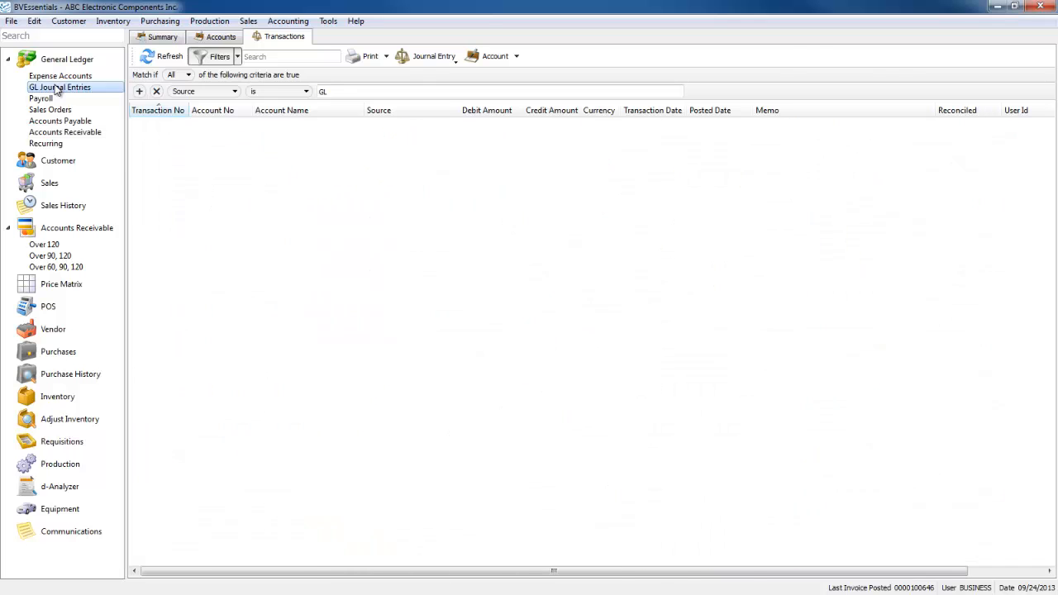
left_click(52, 144)
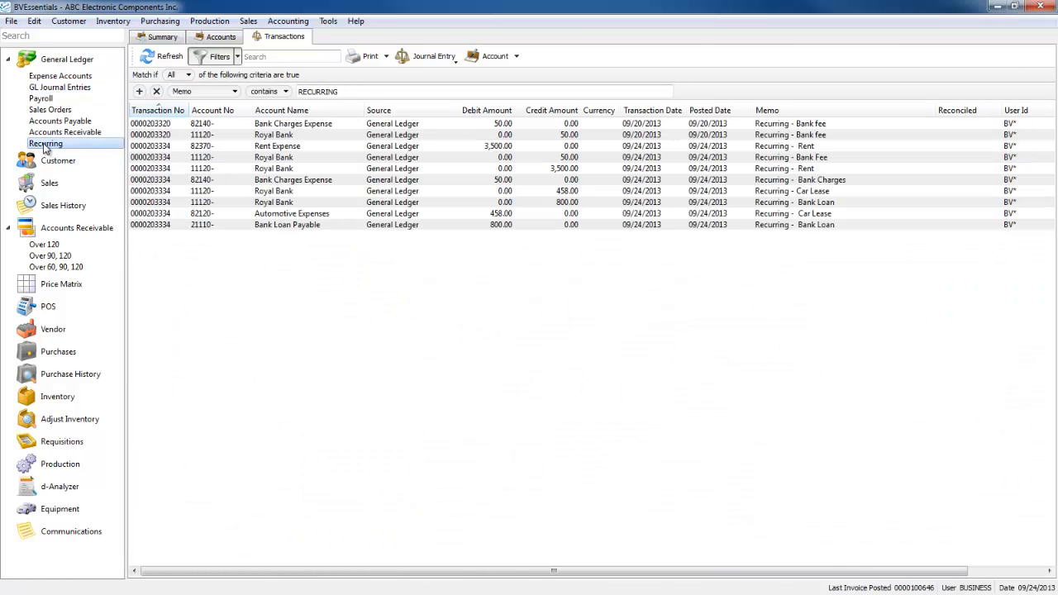
left_click(368, 92)
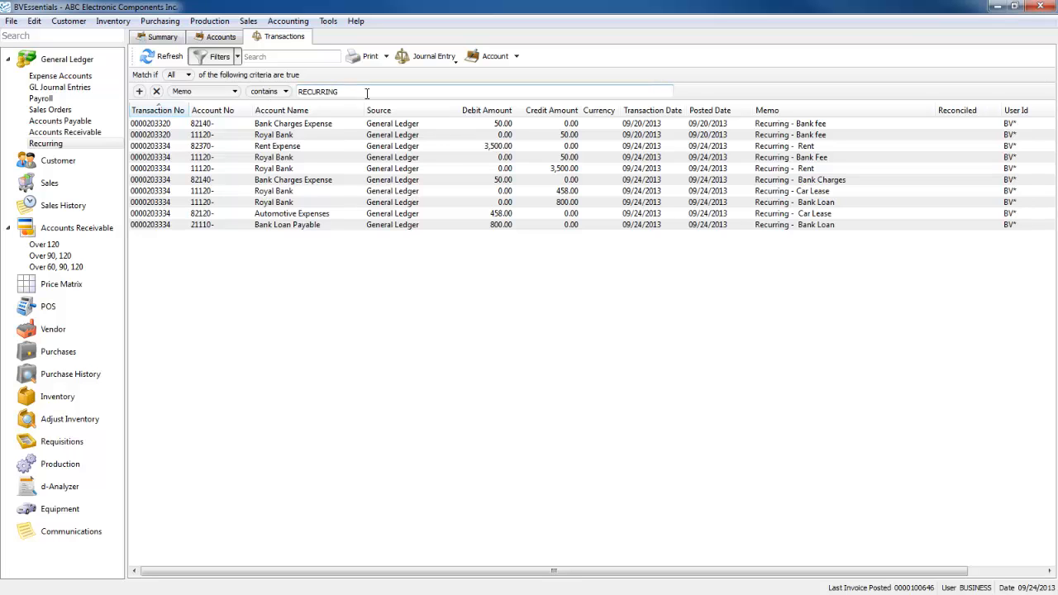
- Open the journal entry of the Royal Bank recurring rent transaction and examine its bank loan and rent lines
left_click(798, 169)
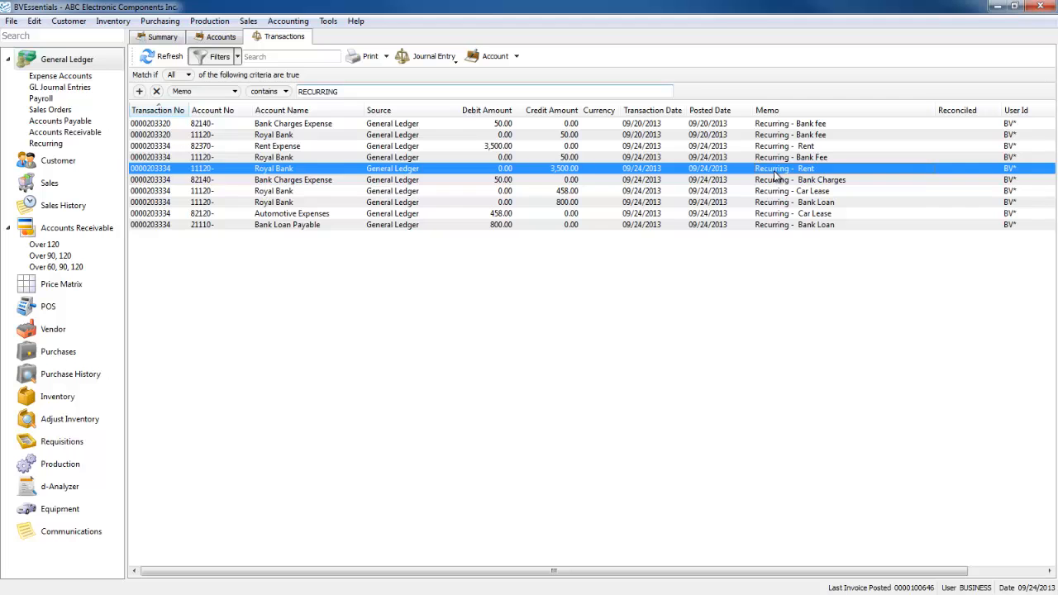
double_click(775, 172)
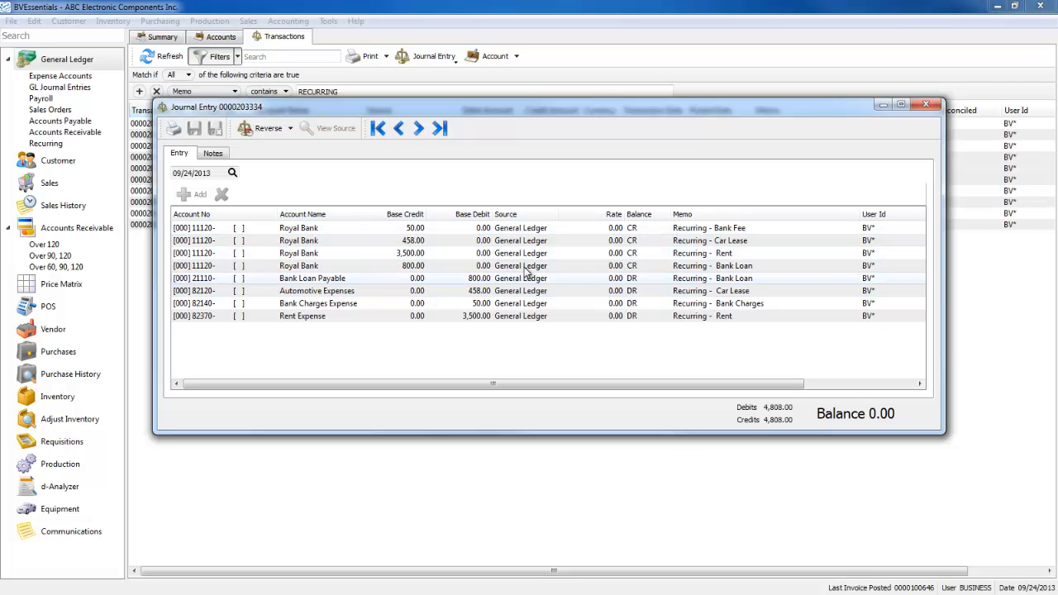
left_click(760, 266)
left_click(772, 316)
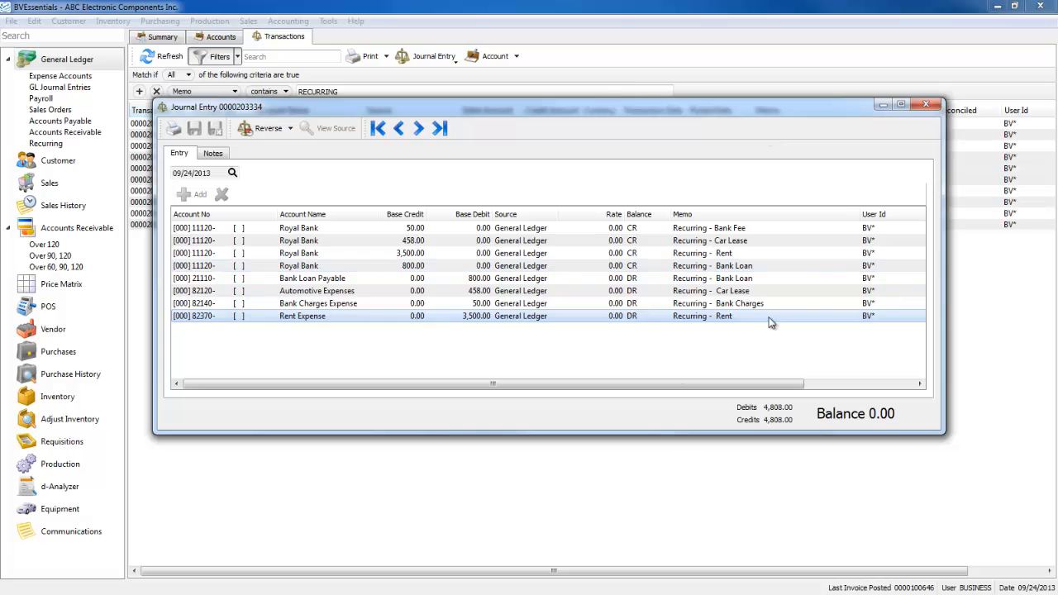
- Copy the recurring journal entry into a new entry, select its date, and close the copy
left_click_drag(708, 108, 683, 95)
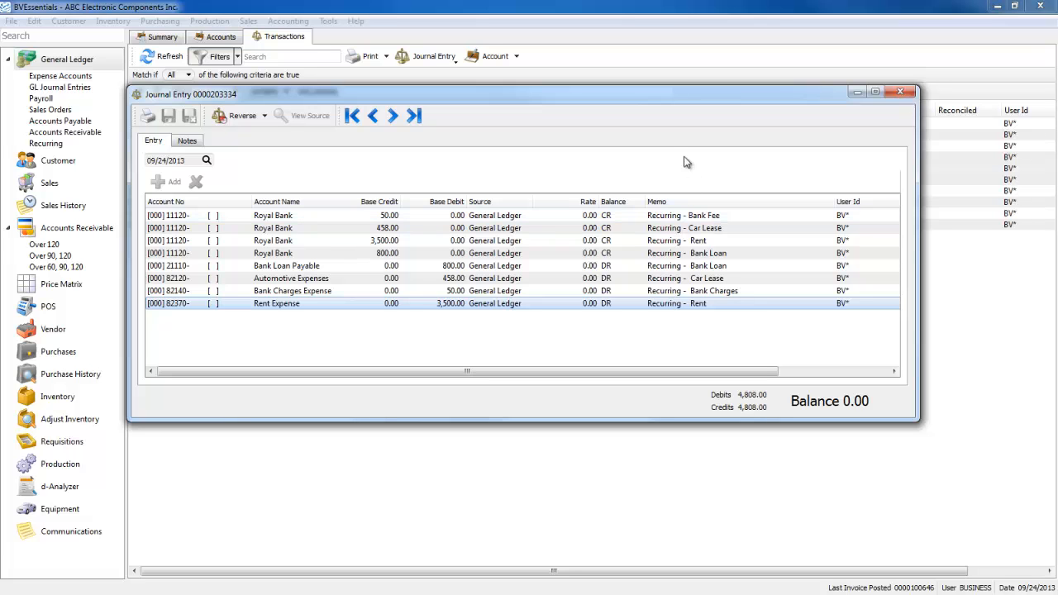
left_click(265, 122)
left_click(243, 142)
triple_click(221, 175)
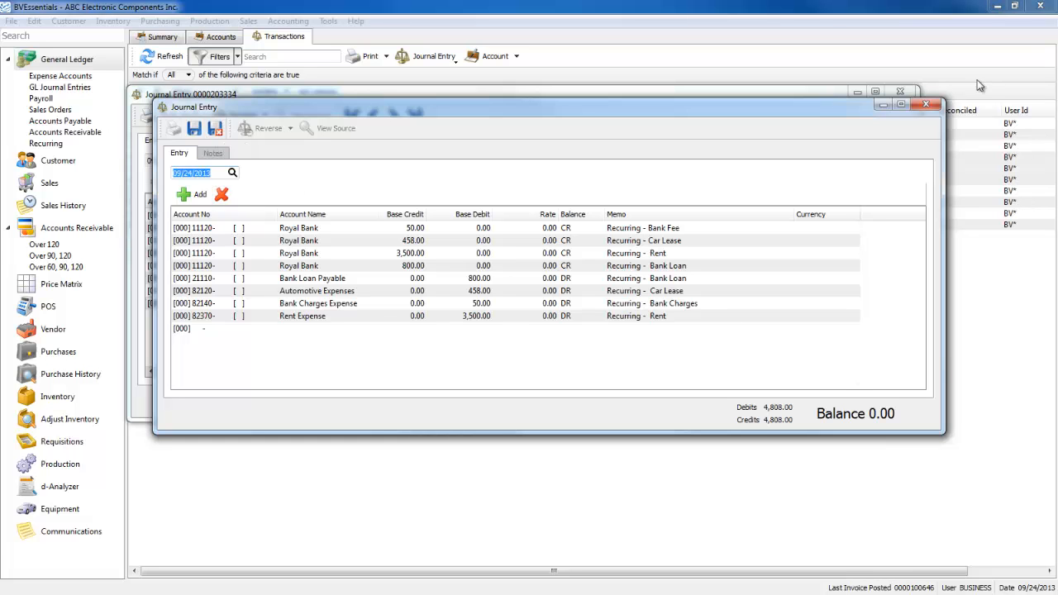
left_click(927, 105)
- Create an auto-reversing entry for the recurring journal entry and reposition its window to show the original behind it
left_click(253, 116)
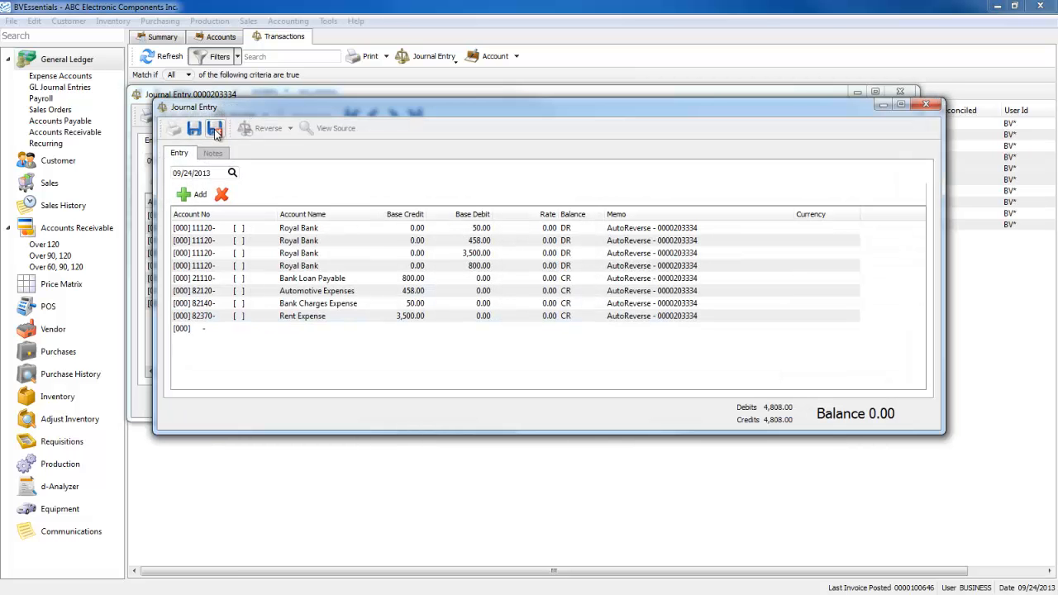
left_click_drag(532, 113, 576, 128)
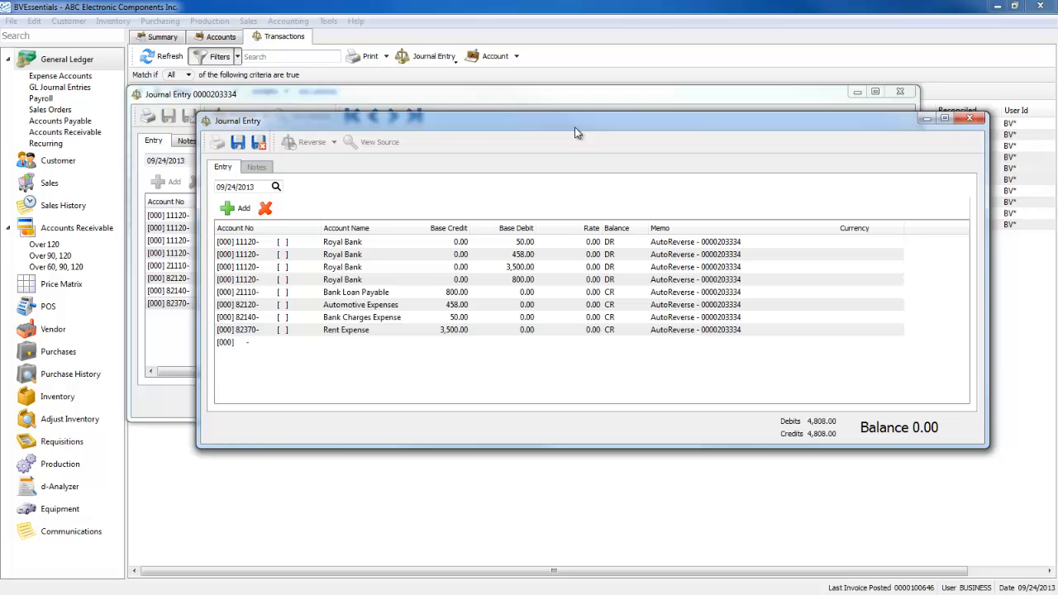
- Examine the debit and credit lines of the auto-reversing entry, and close it and the original journal entry without saving
left_click(453, 292)
key("Down")
key("Down")
key("Down")
key("Up")
key("Up")
key("Up")
left_click(528, 265)
key("Up")
key("Up")
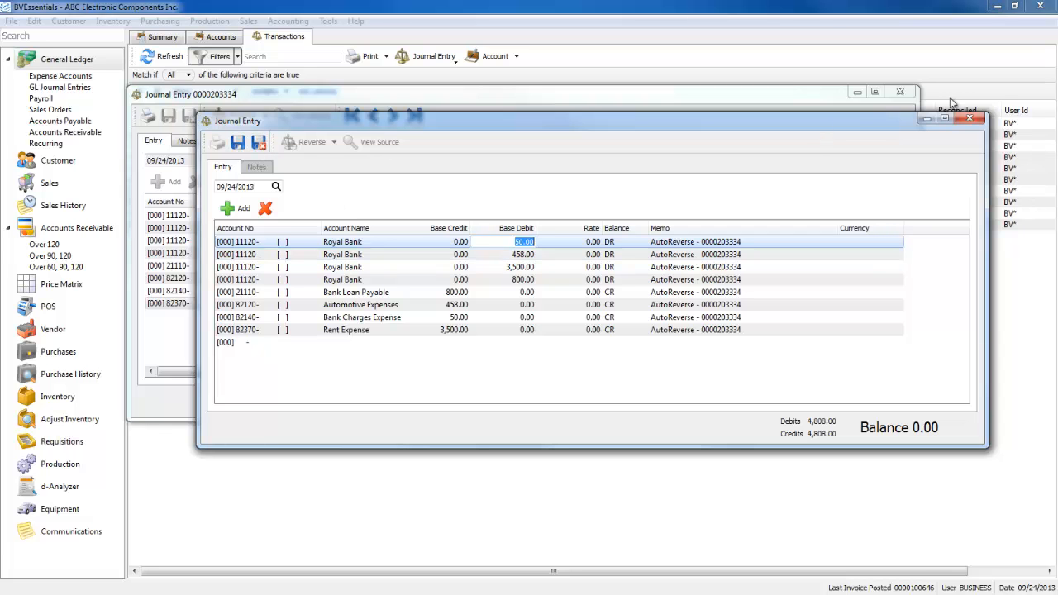
left_click(971, 122)
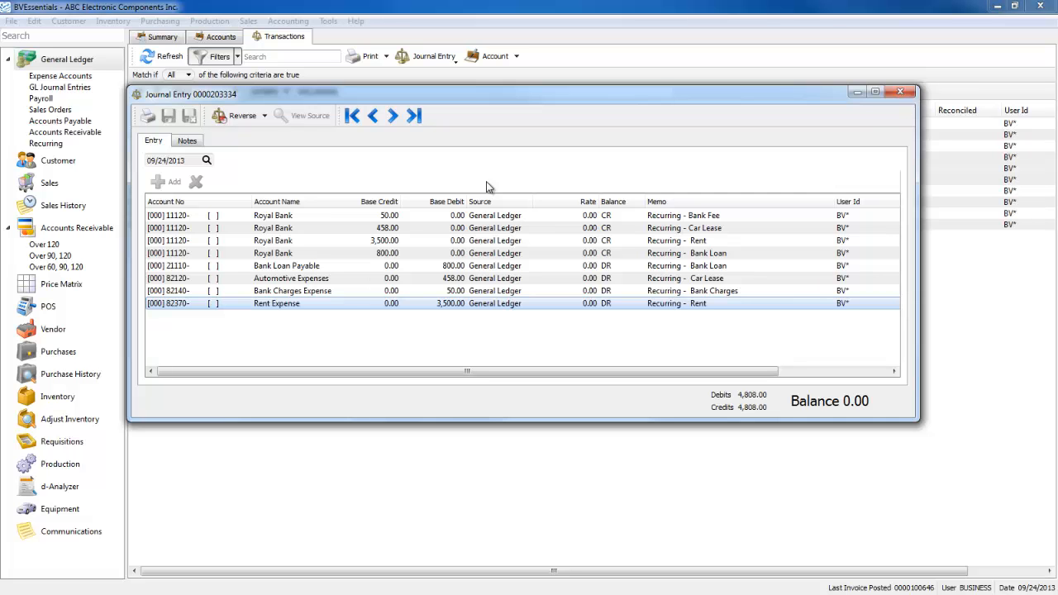
left_click(900, 92)
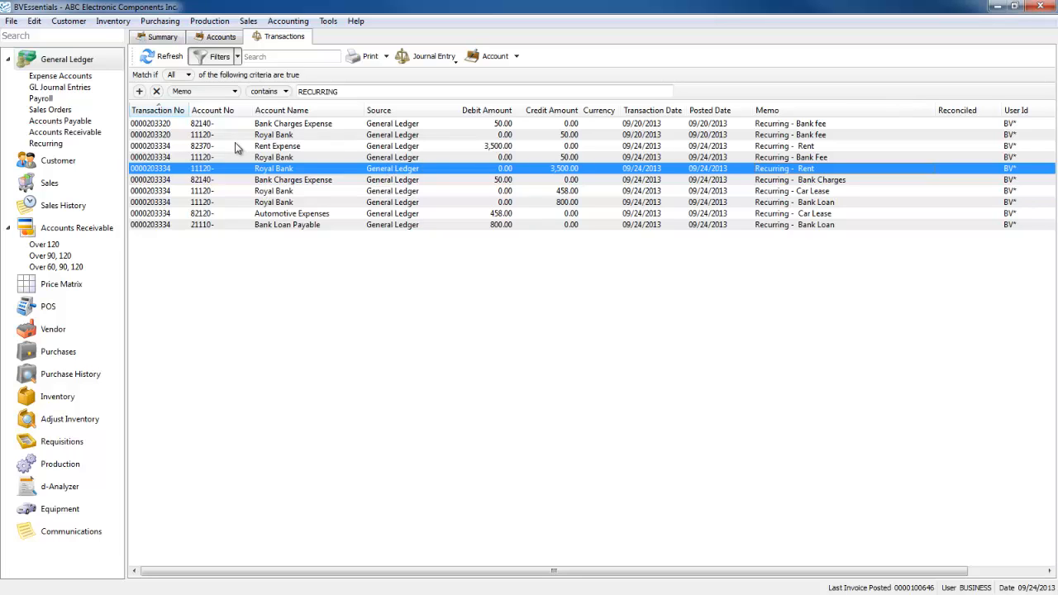
- Remove the Recurring memo criterion from the general ledger transactions list after a brief look at the accounts list
left_click(229, 39)
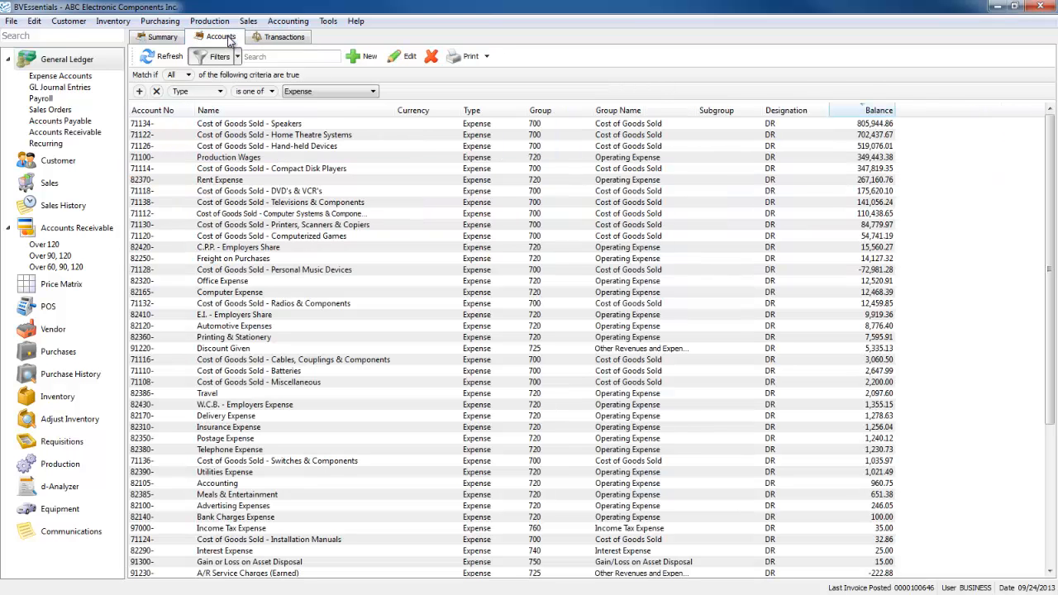
left_click(286, 40)
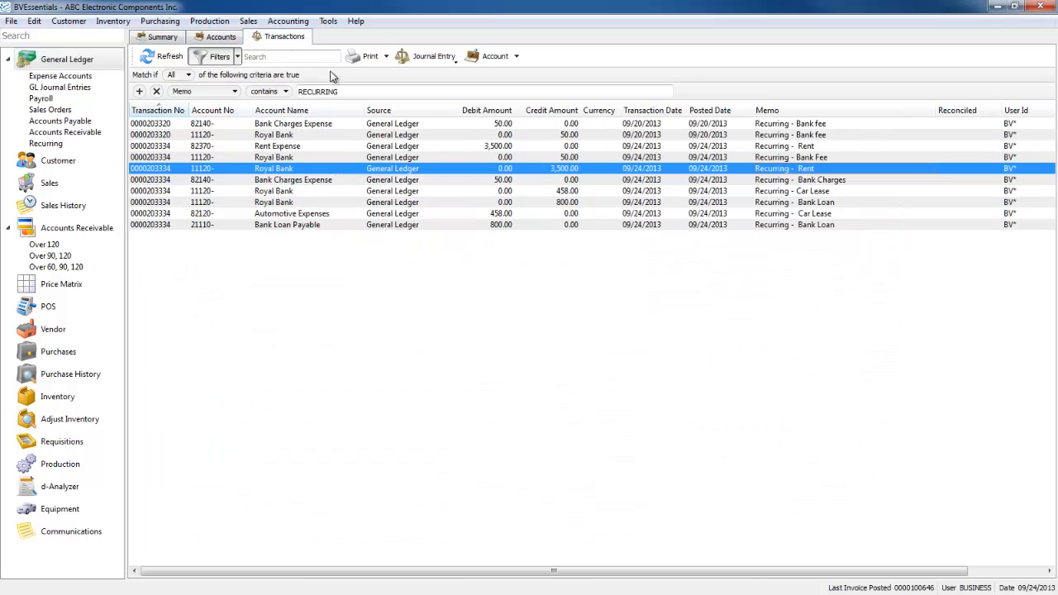
left_click(157, 92)
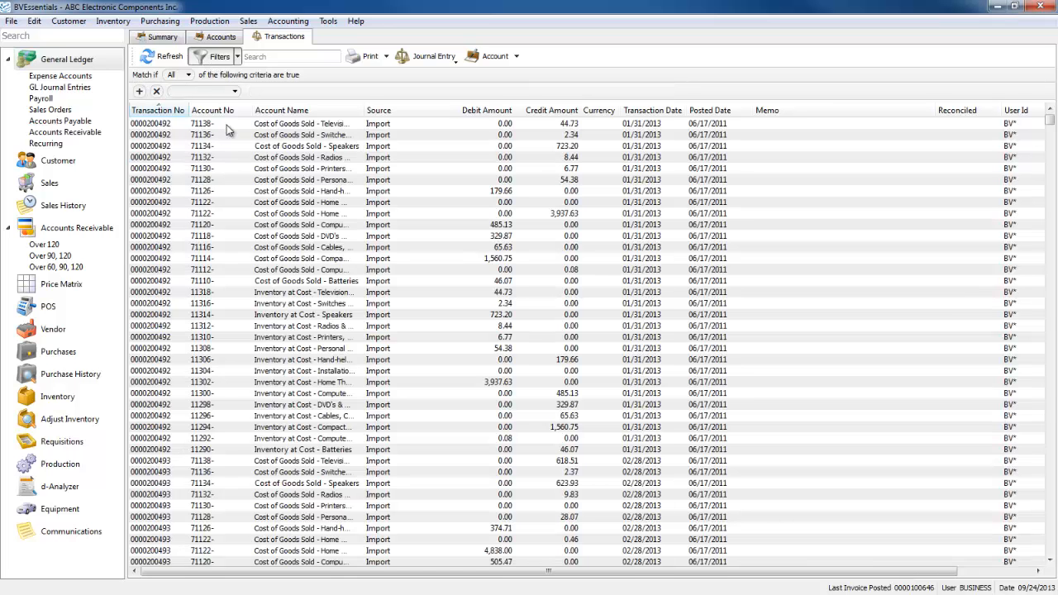
- Sort the general ledger accounts by account number and remove the Expense type criterion to list all accounts
left_click(231, 38)
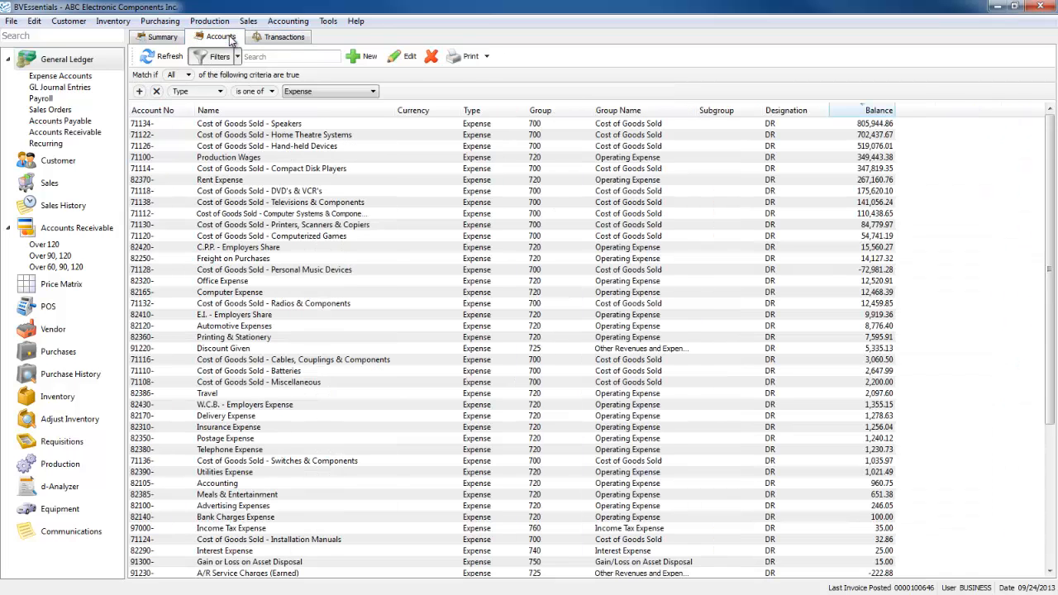
left_click(169, 111)
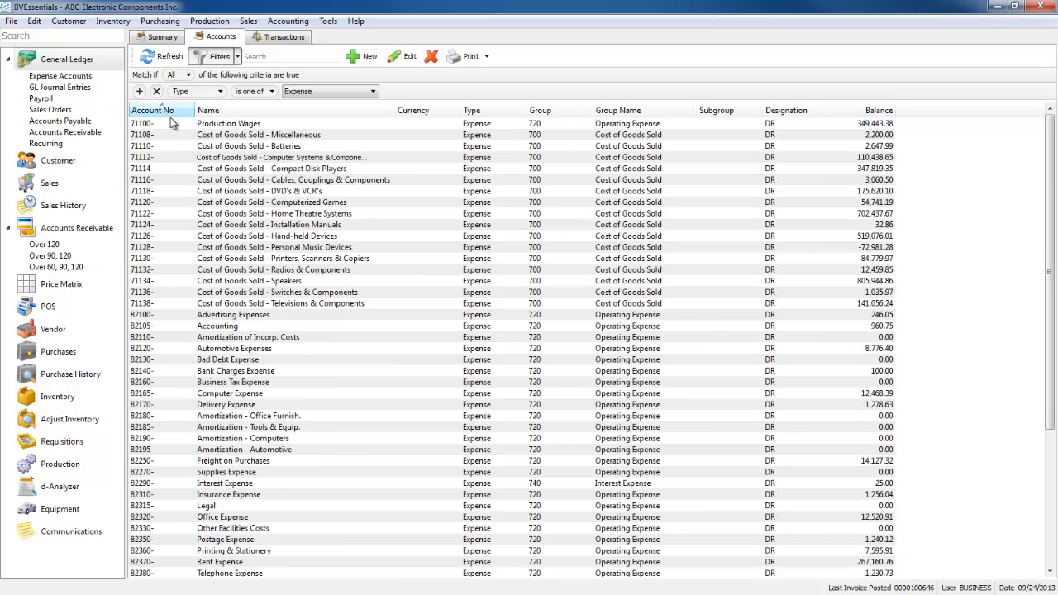
left_click(174, 124)
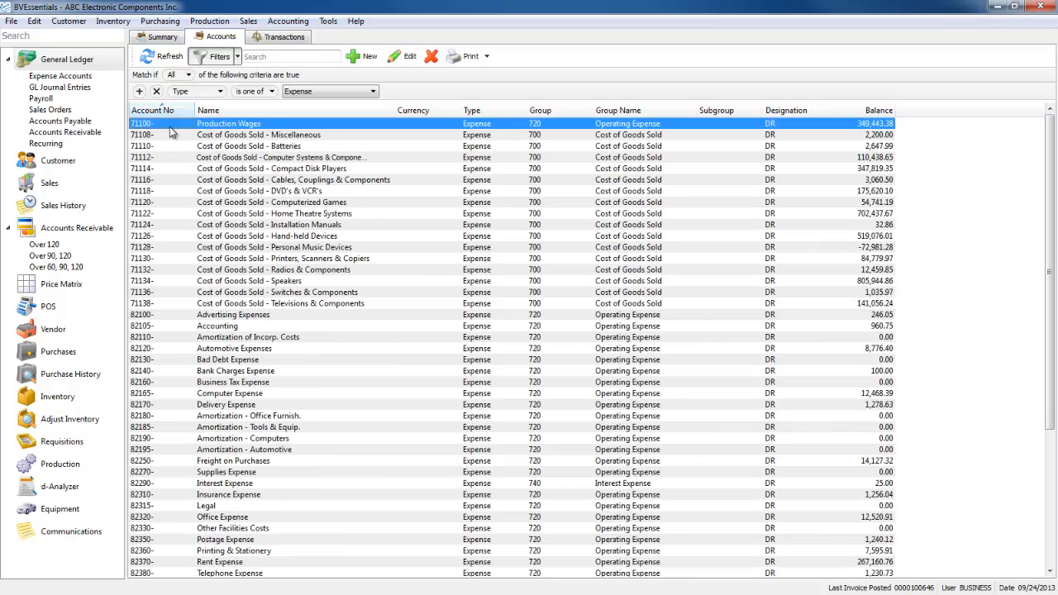
left_click(139, 92)
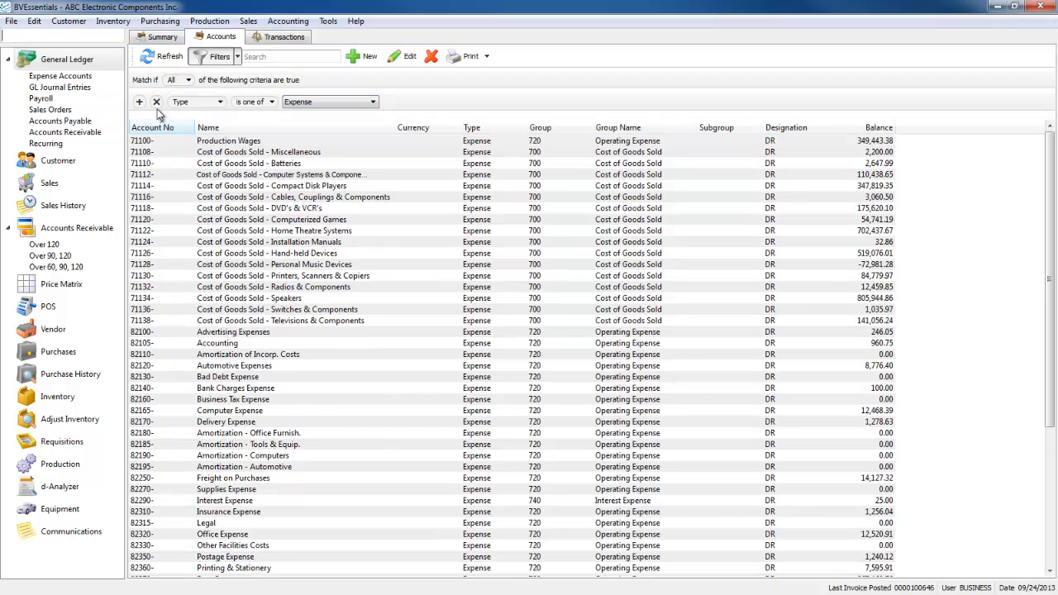
left_click(156, 110)
left_click(157, 92)
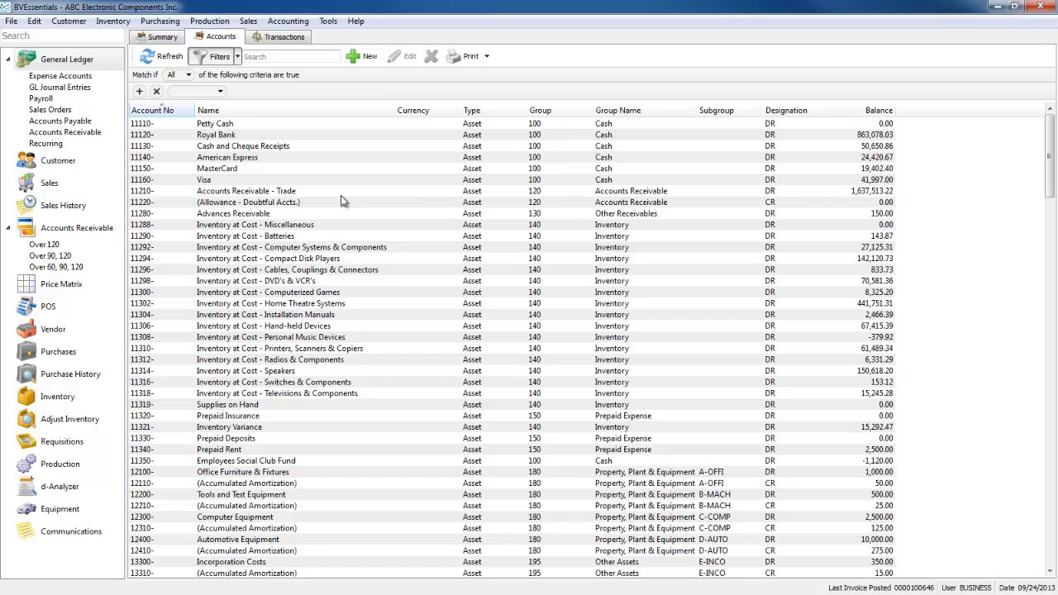
- Sort the accounts by name, jump to the names starting with "sa", and open the Sales - Hand-held Devices account
left_click(291, 193)
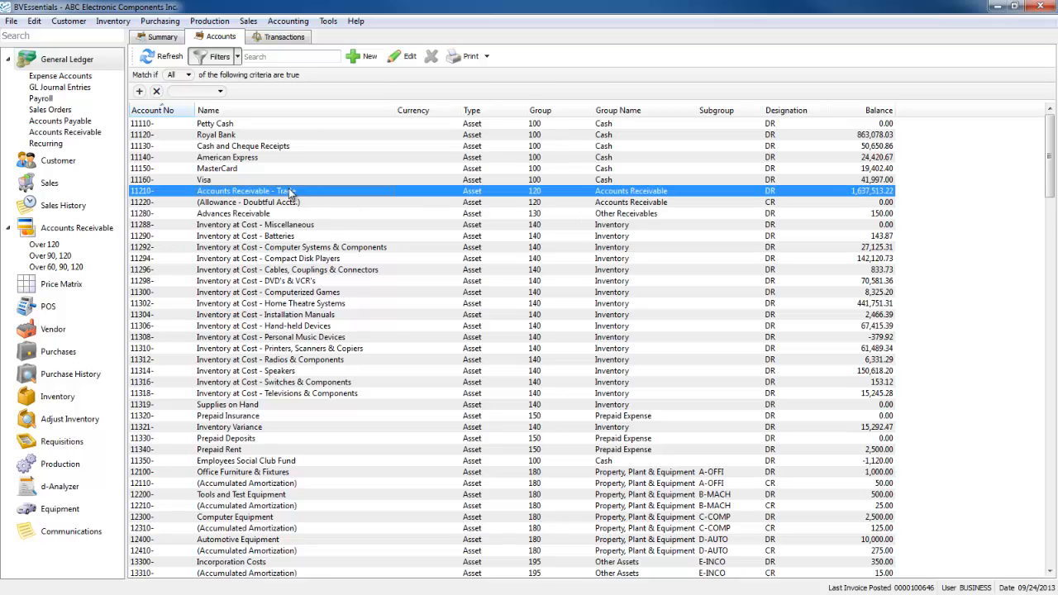
left_click(299, 111)
left_click(292, 135)
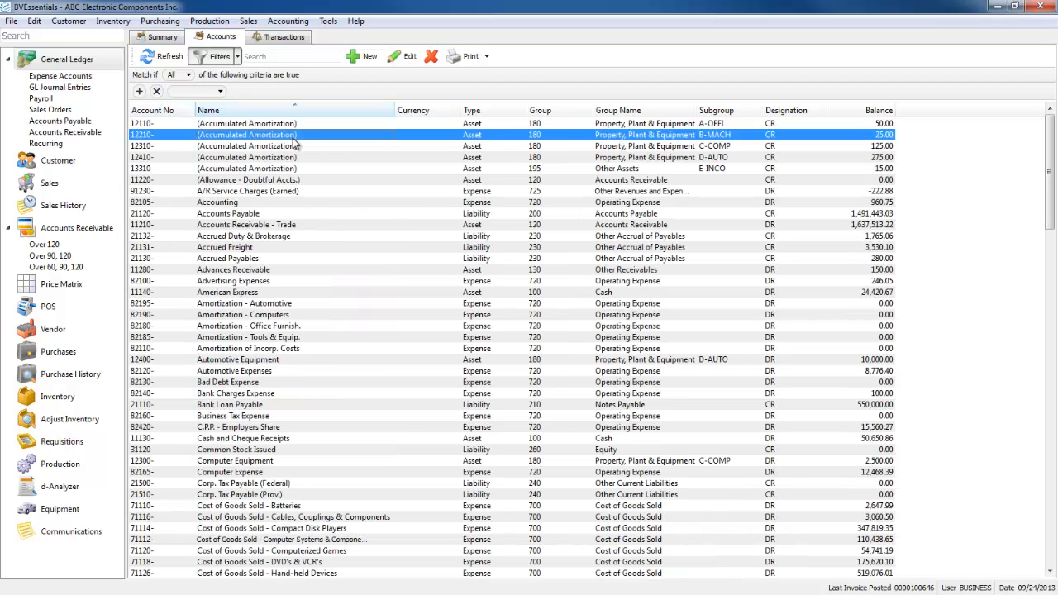
type("sa")
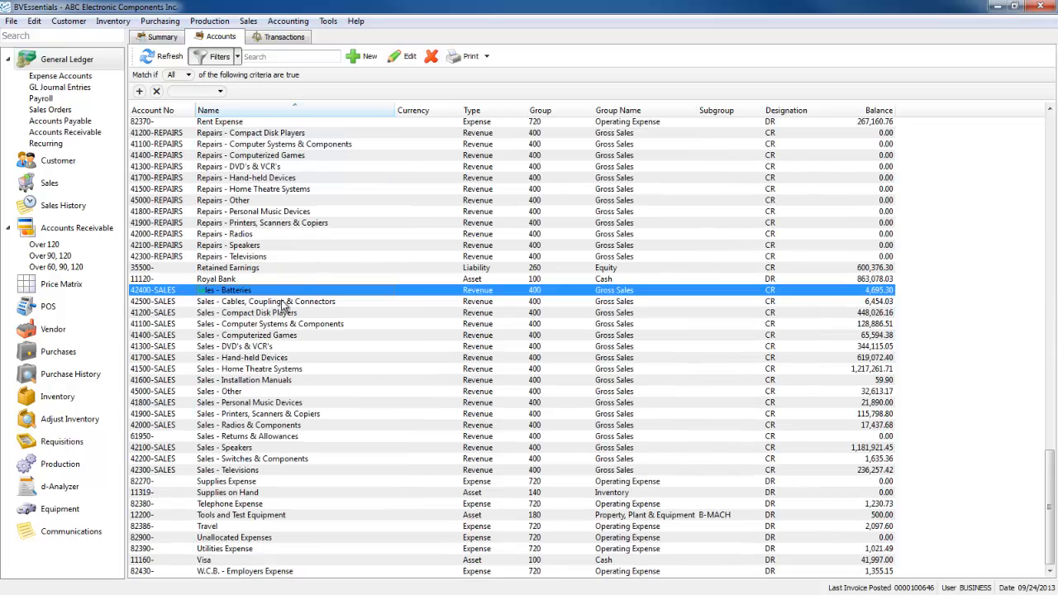
left_click(272, 357)
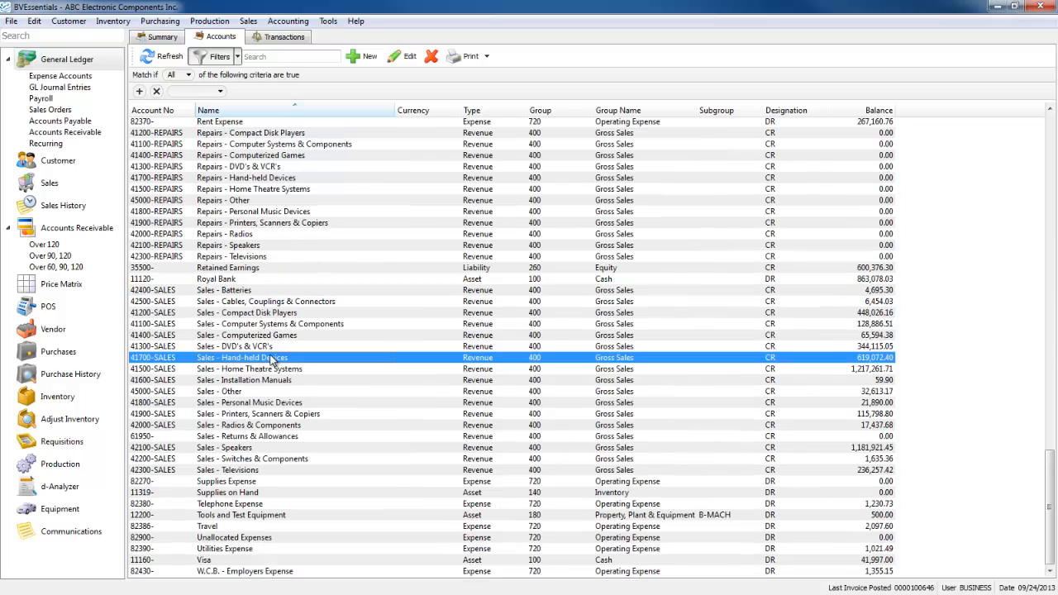
double_click(272, 358)
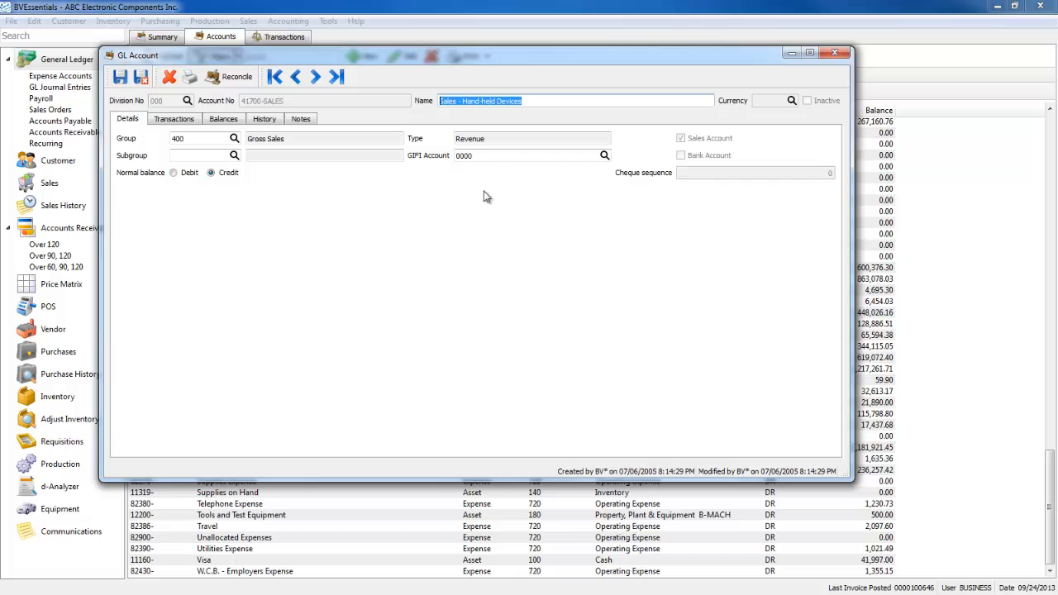
- Show the transactions of the Sales - Hand-held Devices account, reposition its window, and sort the transactions by posted date
left_click(174, 119)
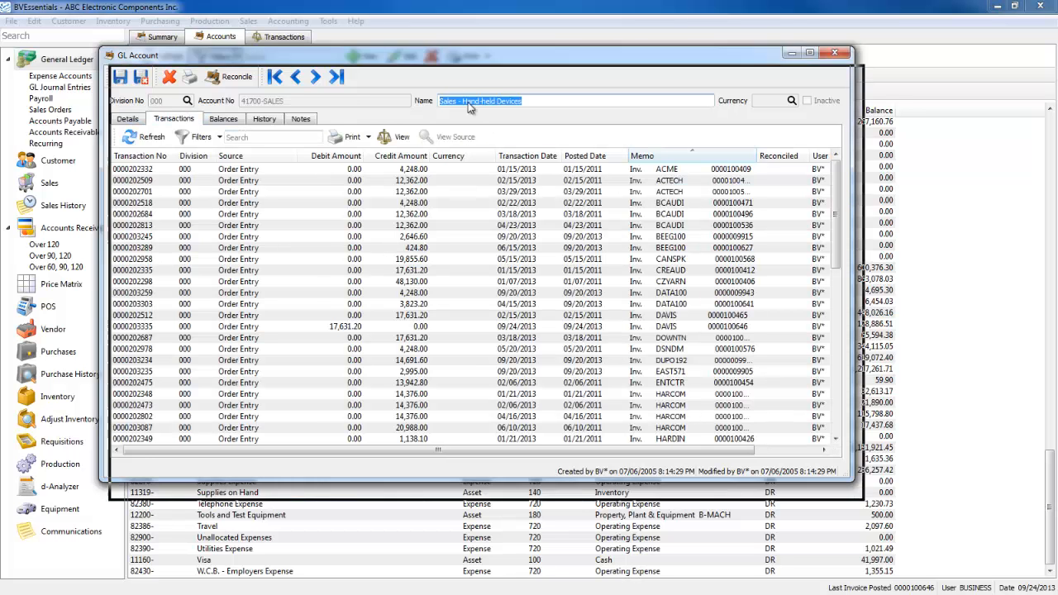
left_click_drag(432, 52, 489, 125)
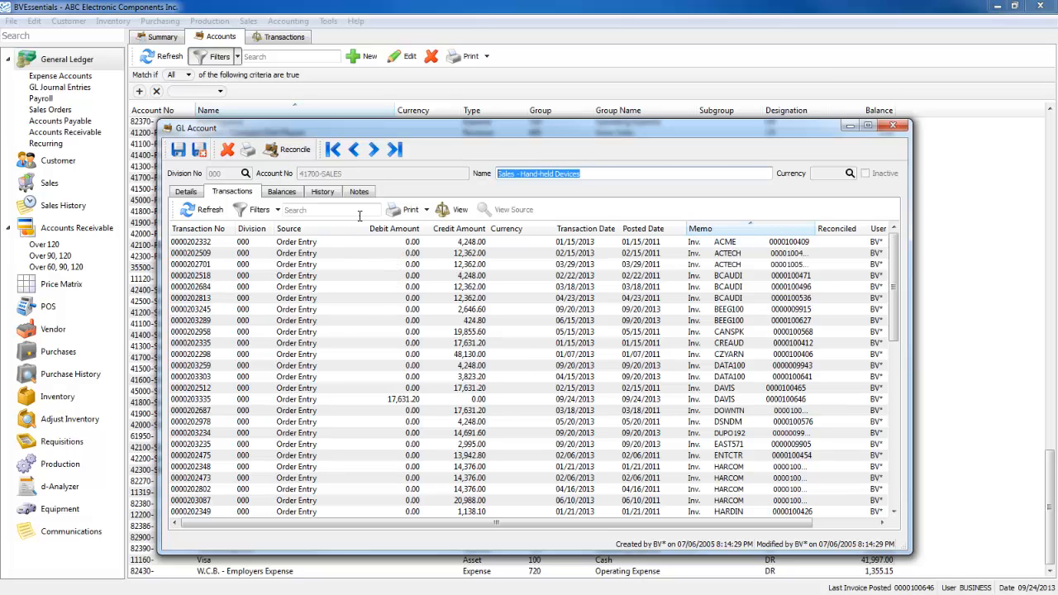
left_click(757, 232)
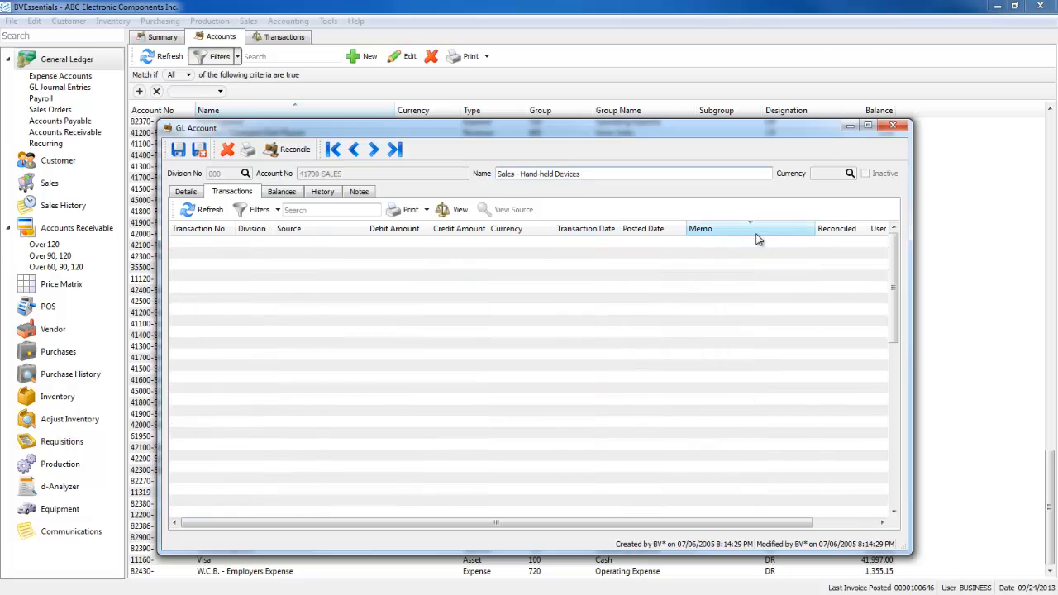
left_click(640, 232)
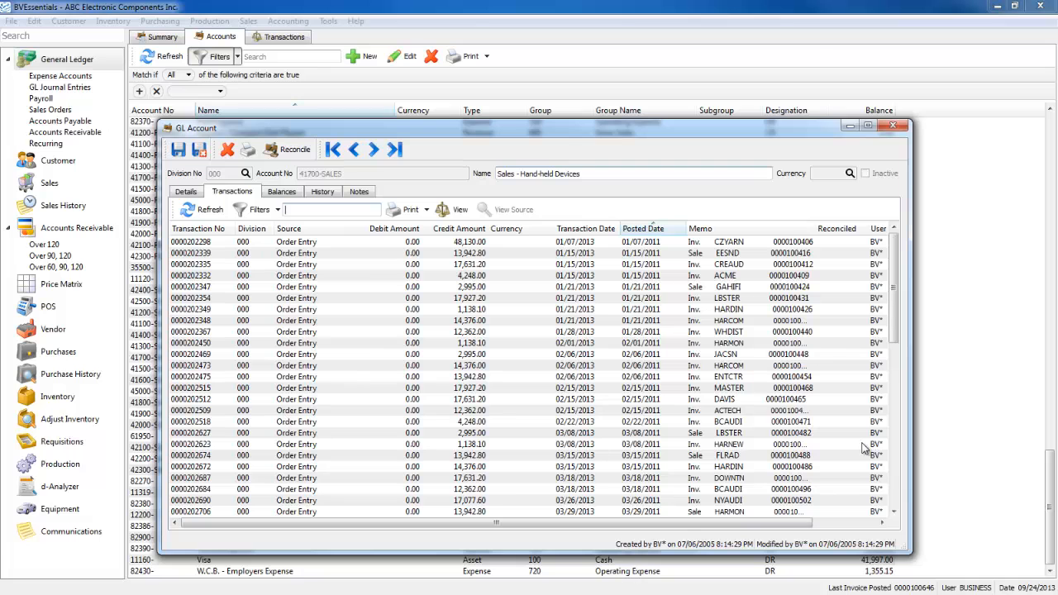
left_click(586, 173)
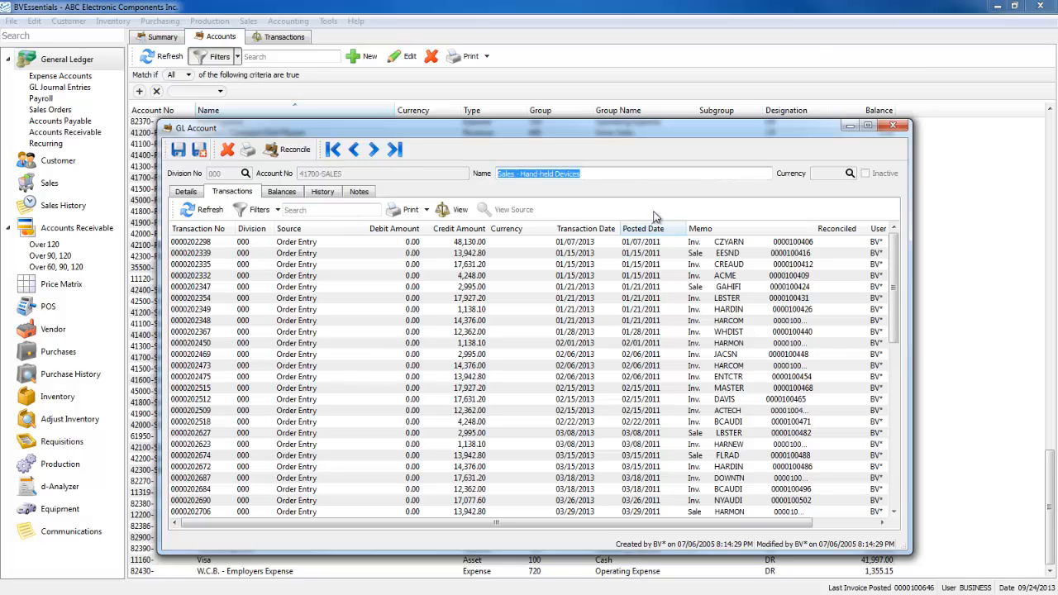
- View the account's monthly balances, drill into the June 2013 balance, and open the journal entry of its first transaction
left_click(282, 193)
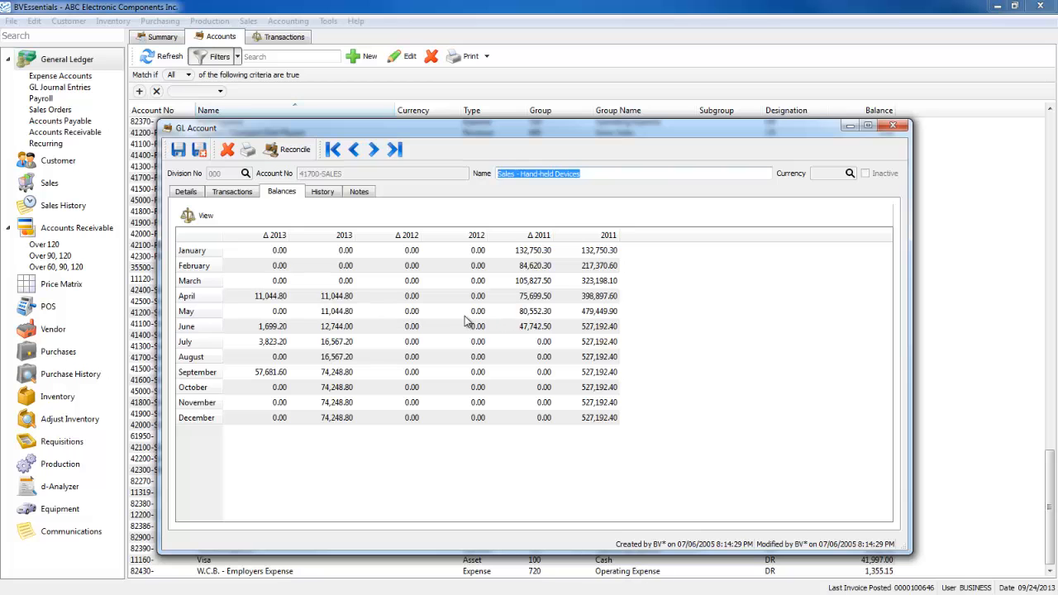
double_click(340, 329)
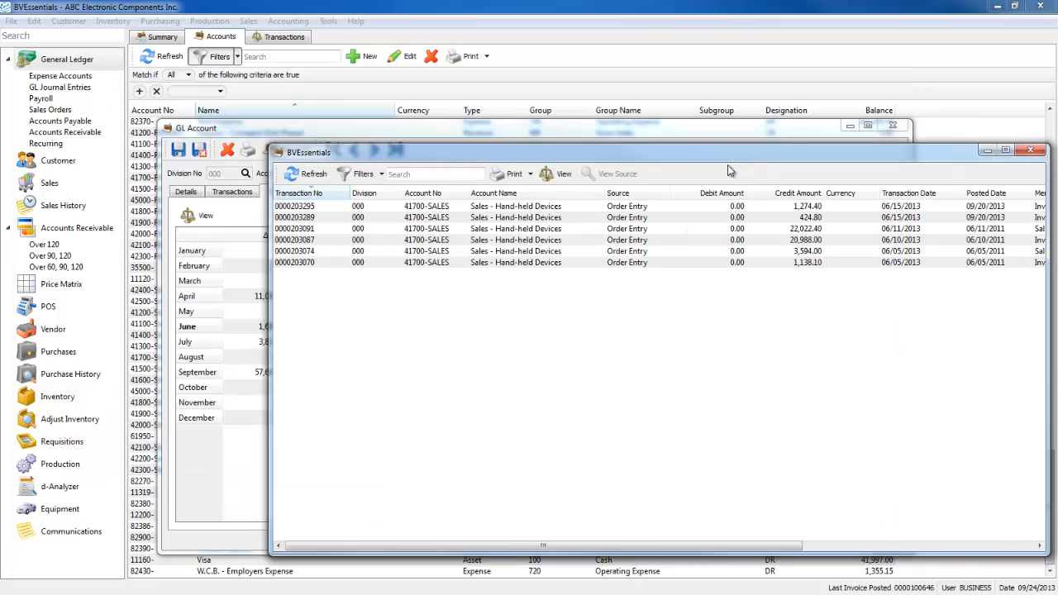
double_click(406, 207)
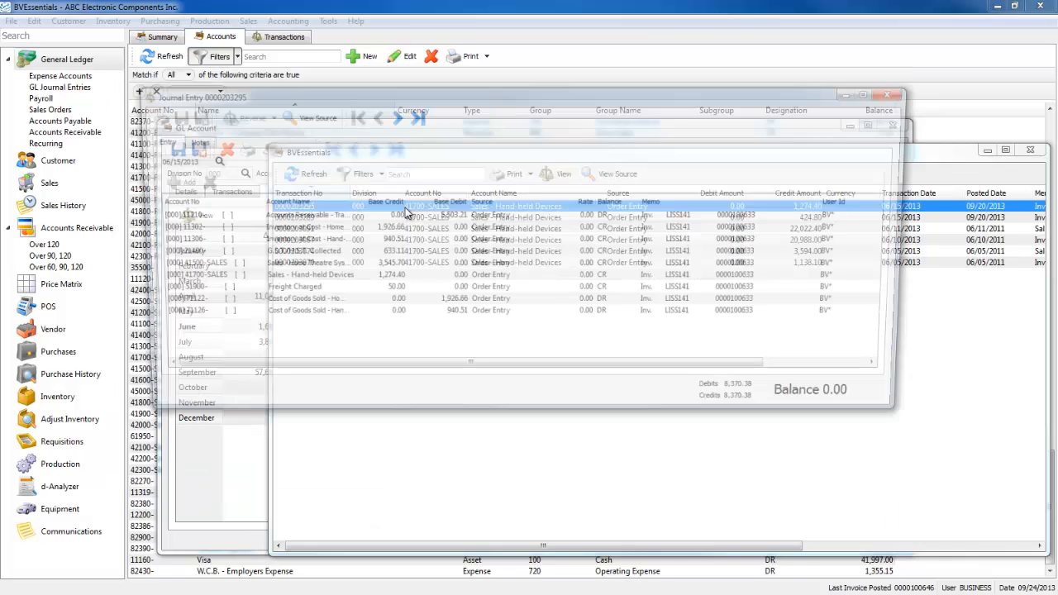
- Page through the June journal entries to the last one, and close the entry and the June transaction list
left_click(394, 117)
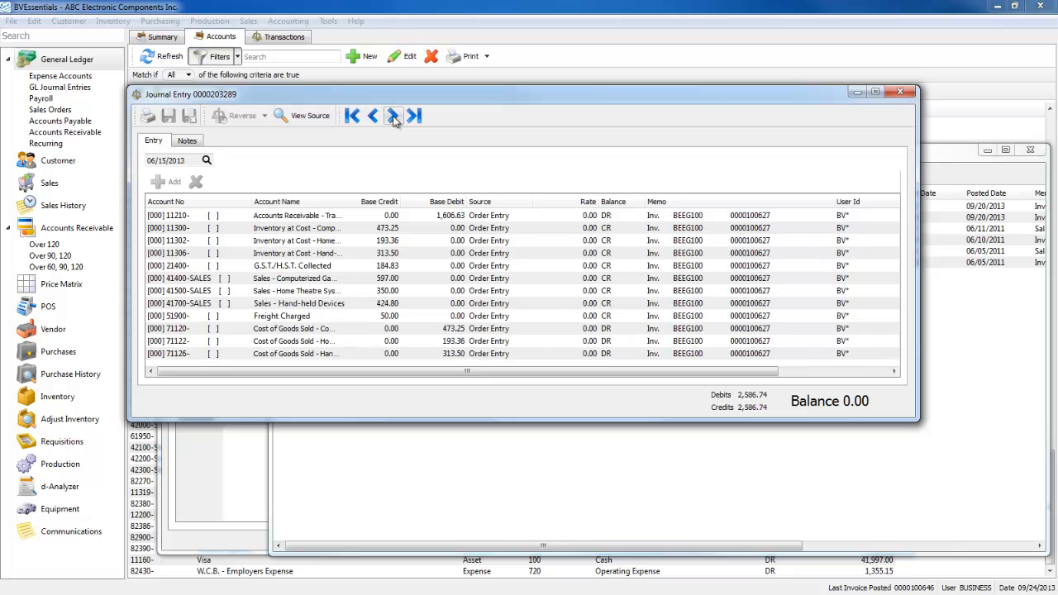
left_click(394, 117)
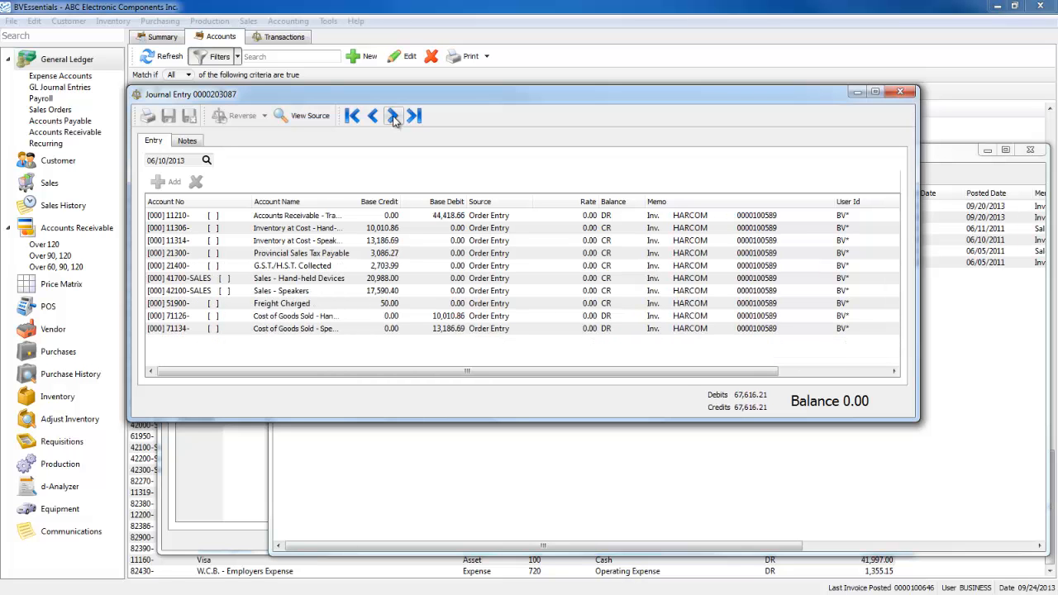
left_click(394, 116)
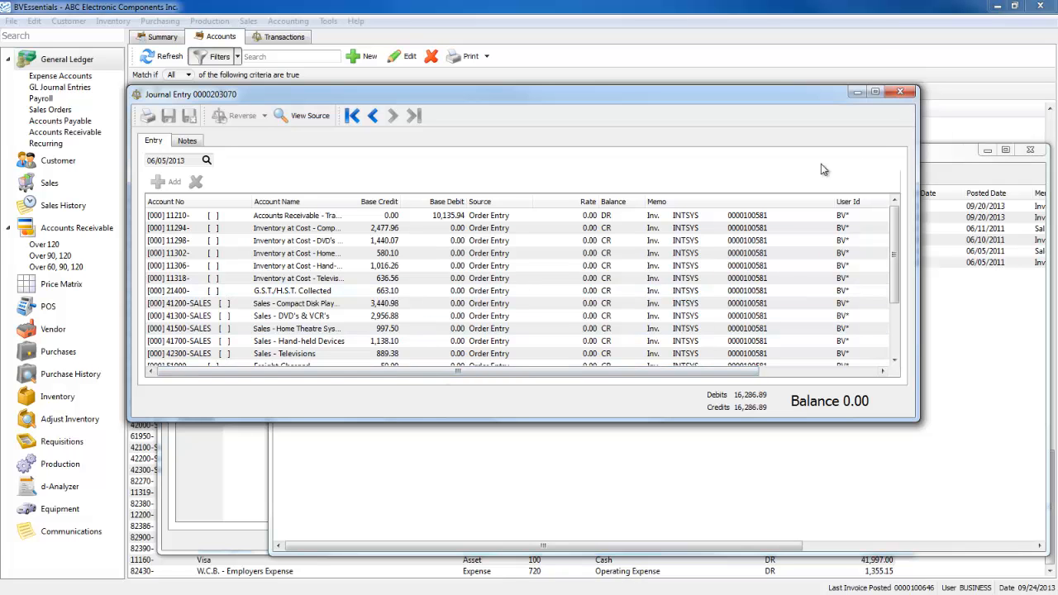
left_click(900, 92)
left_click_drag(572, 152, 437, 118)
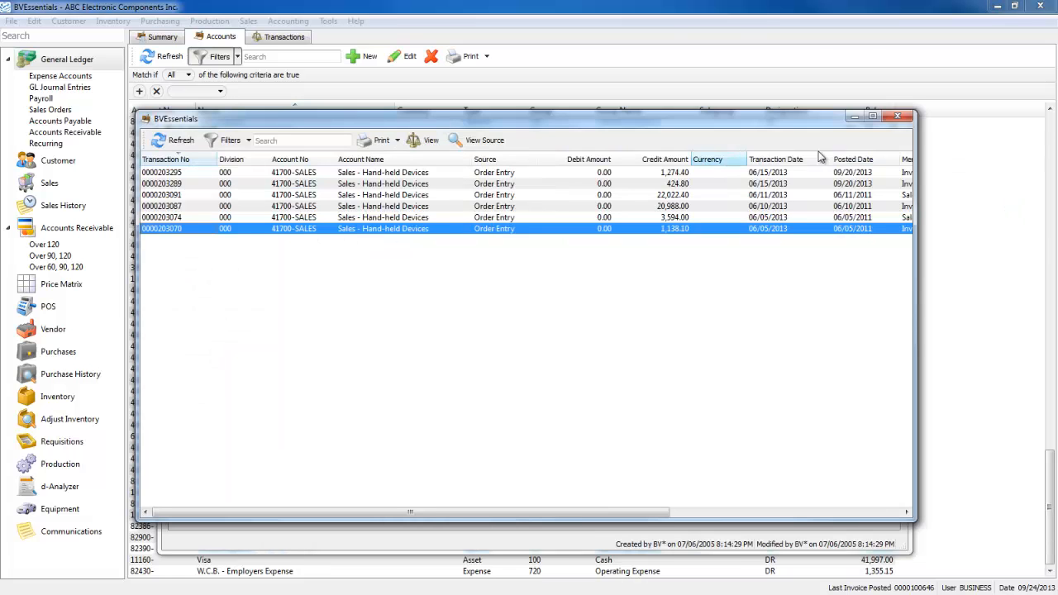
left_click(906, 120)
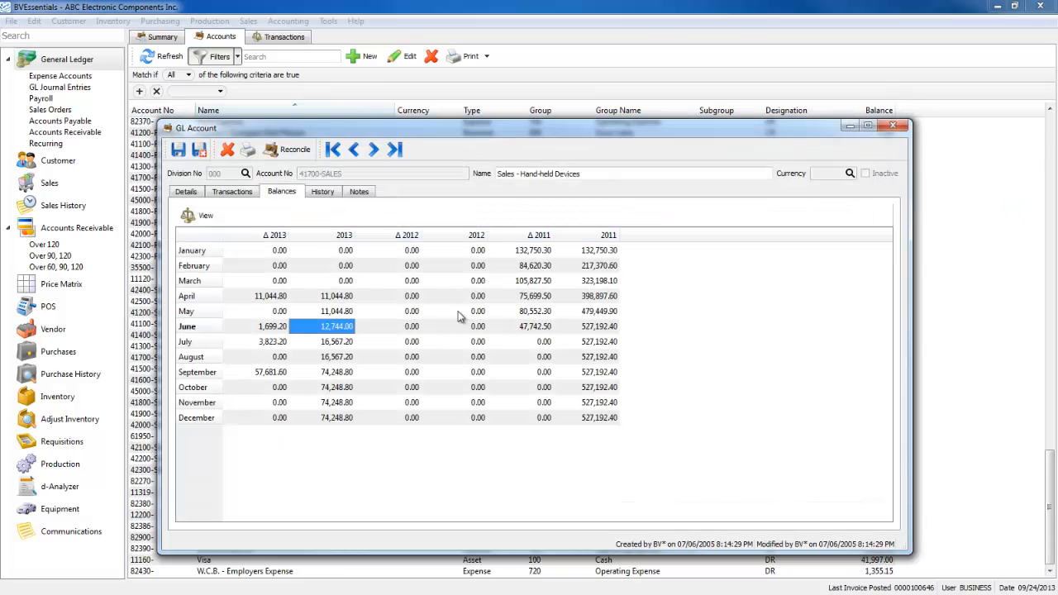
- Drill into the July 2013 balance, select its order entry transaction, and close the transaction list
left_click(336, 344)
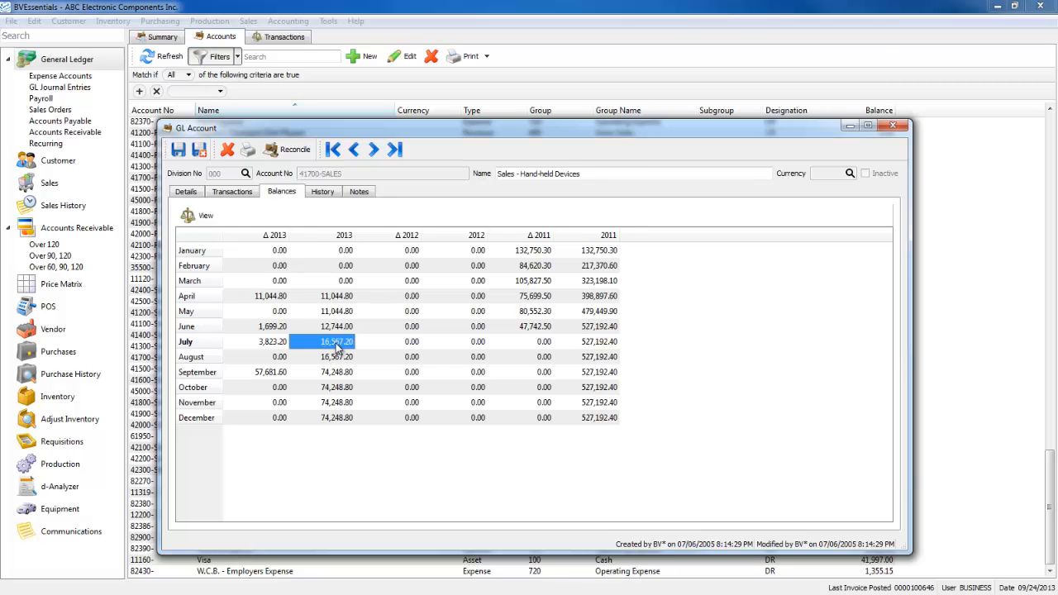
double_click(336, 344)
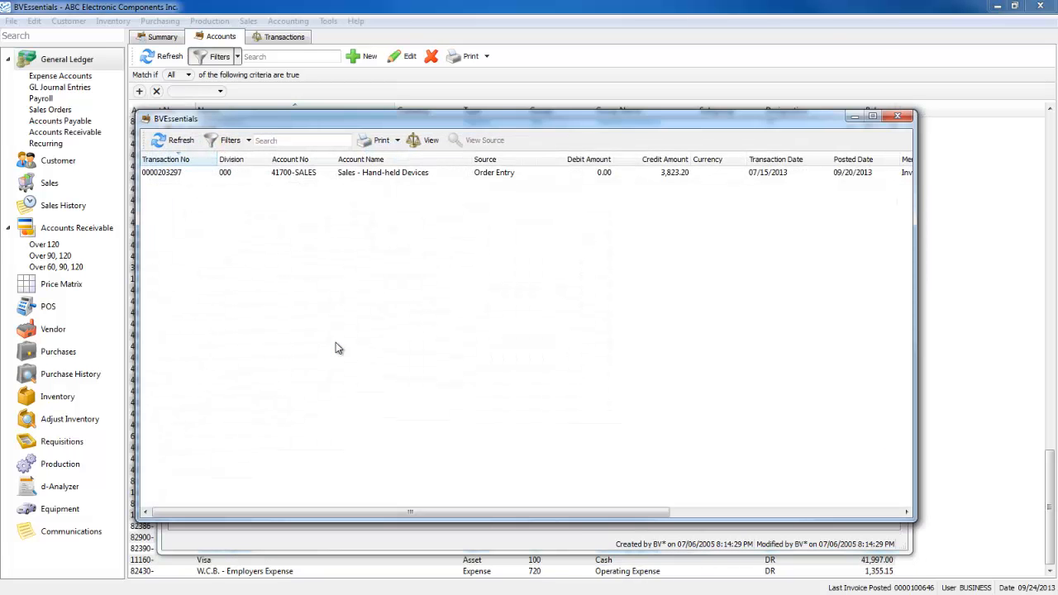
left_click(353, 177)
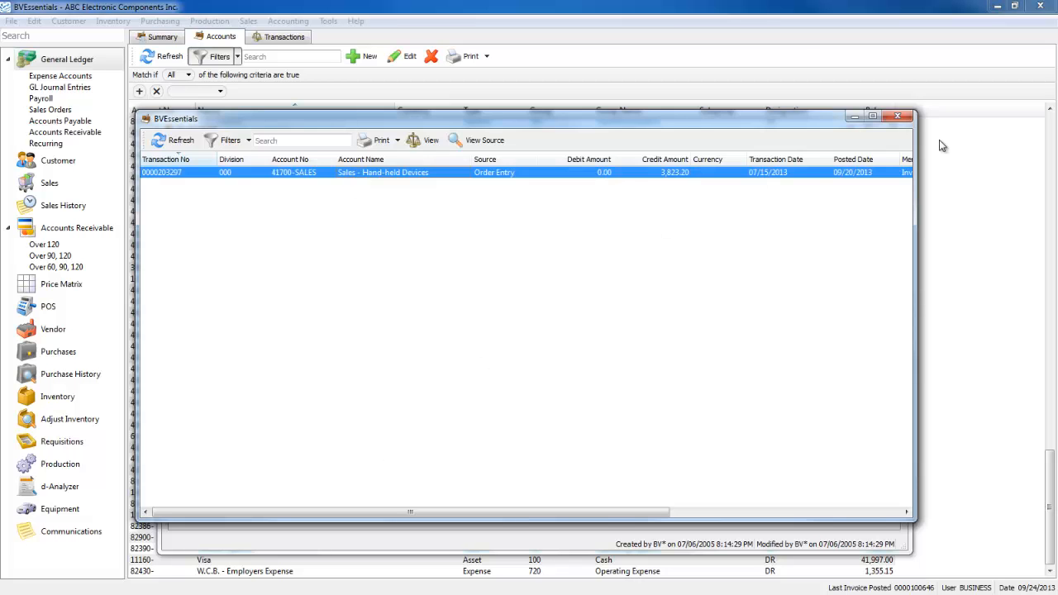
left_click(899, 118)
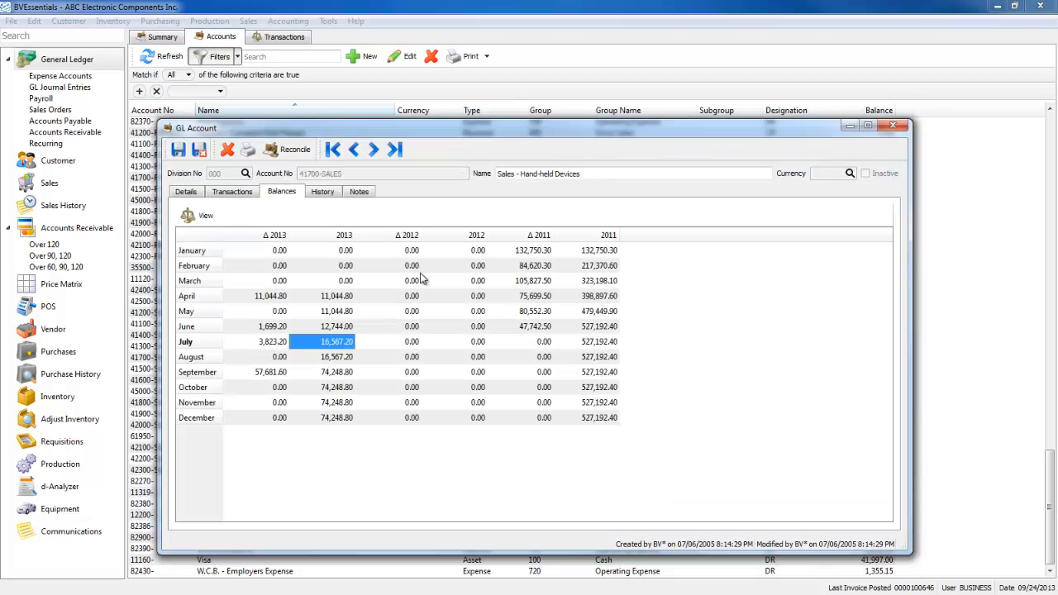
- Select the April 2013 balance and view the account's history by fiscal year
left_click(343, 296)
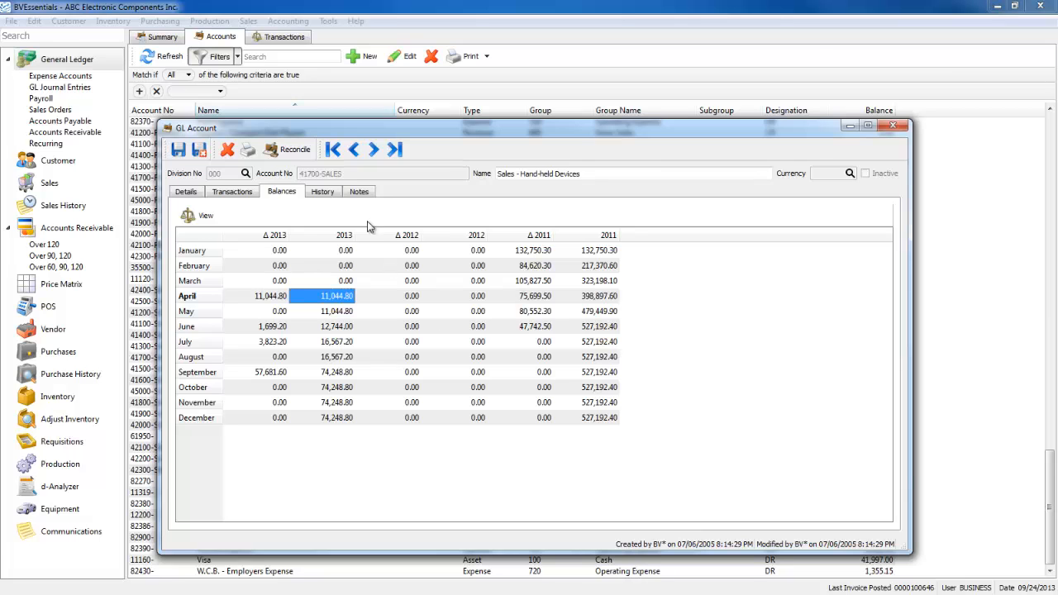
left_click(329, 197)
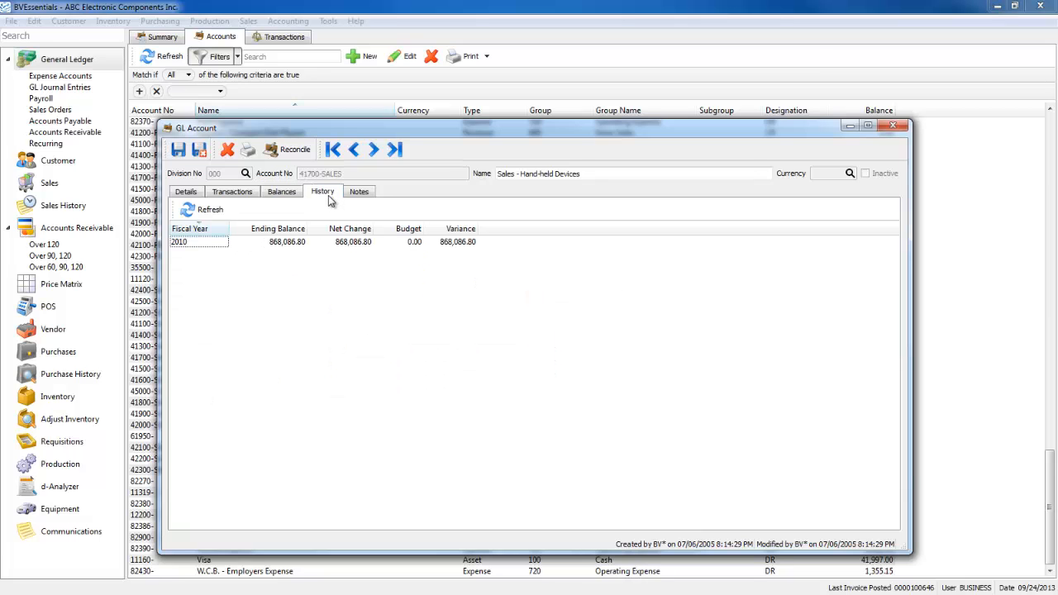
- Drill into the account's fiscal year 2010 history, view the transactions behind the Period 4 balance, and close the transaction list
left_click(188, 243)
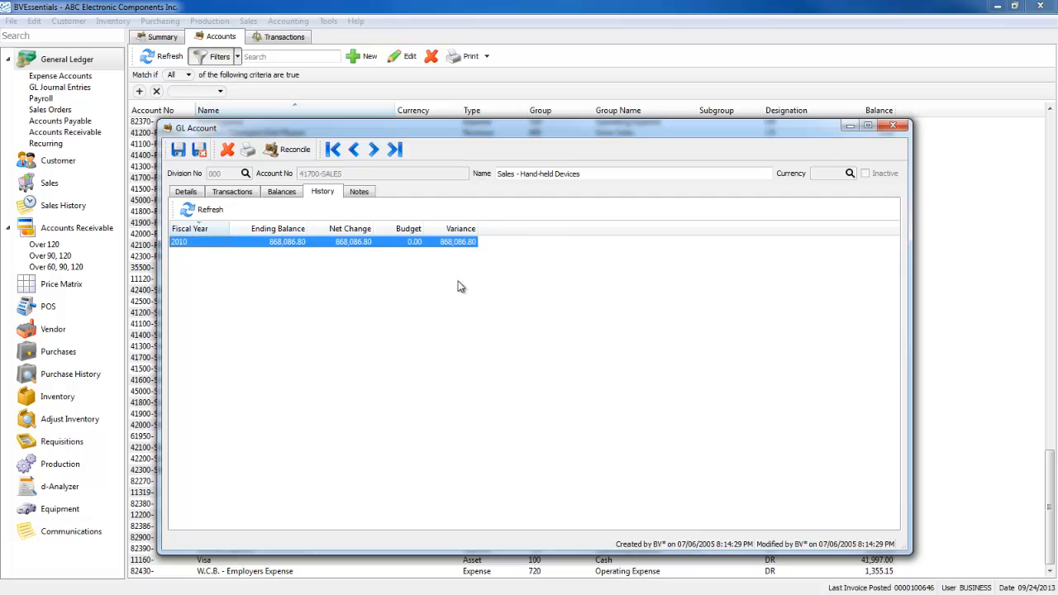
double_click(207, 251)
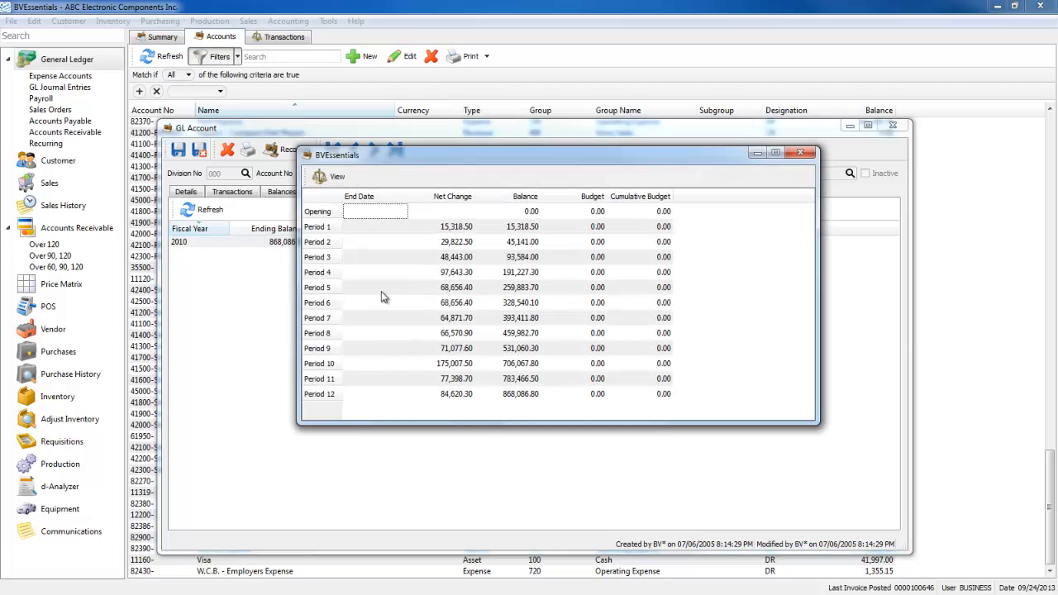
left_click(514, 272)
double_click(514, 273)
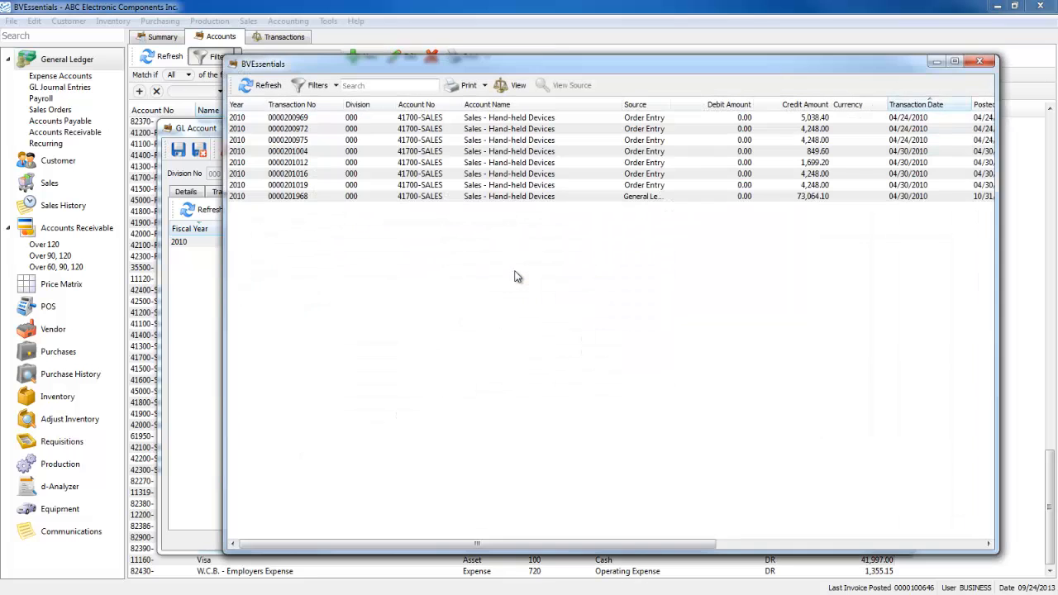
left_click(385, 85)
left_click(979, 62)
- Drill into the Period 6 balance, select an order entry transaction dated 06/29/2010, and close the transaction list
double_click(508, 305)
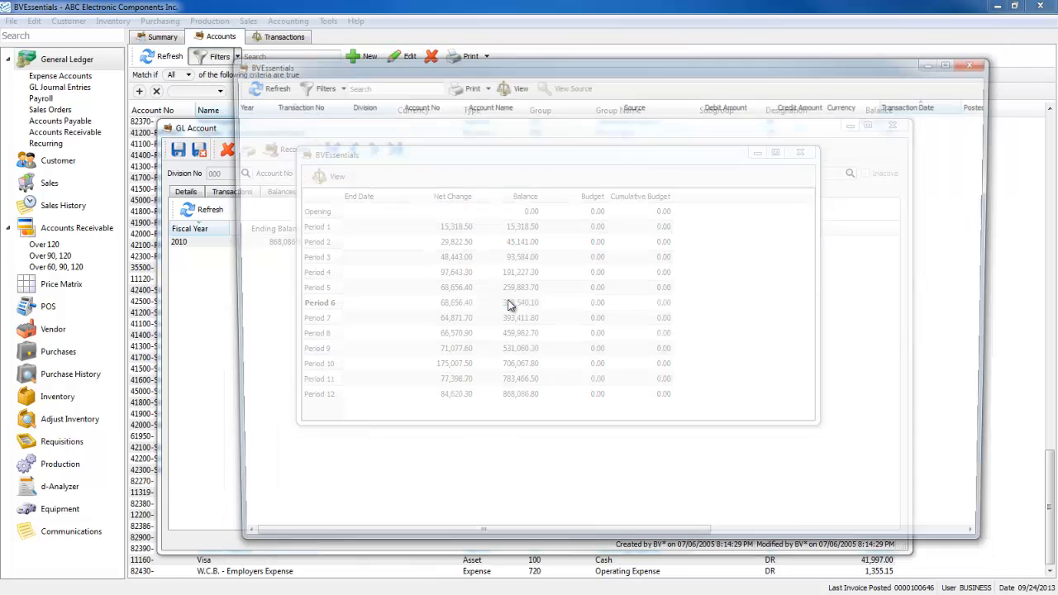
left_click(463, 162)
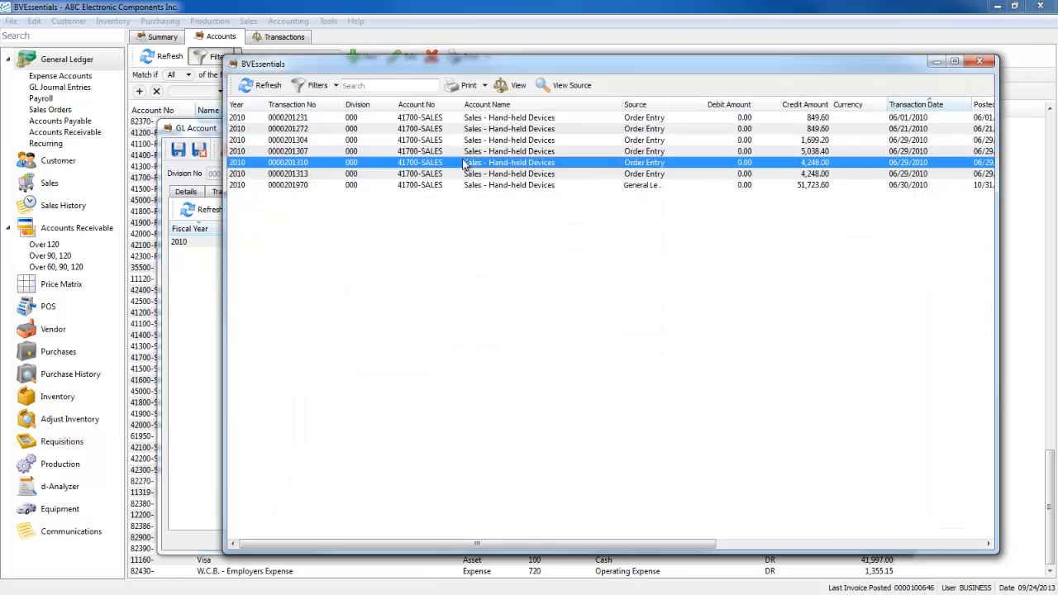
left_click(979, 62)
- Drill into the Period 6 net change, view the source invoice of the fourth transaction's journal entry, and close back to the period balances
double_click(442, 304)
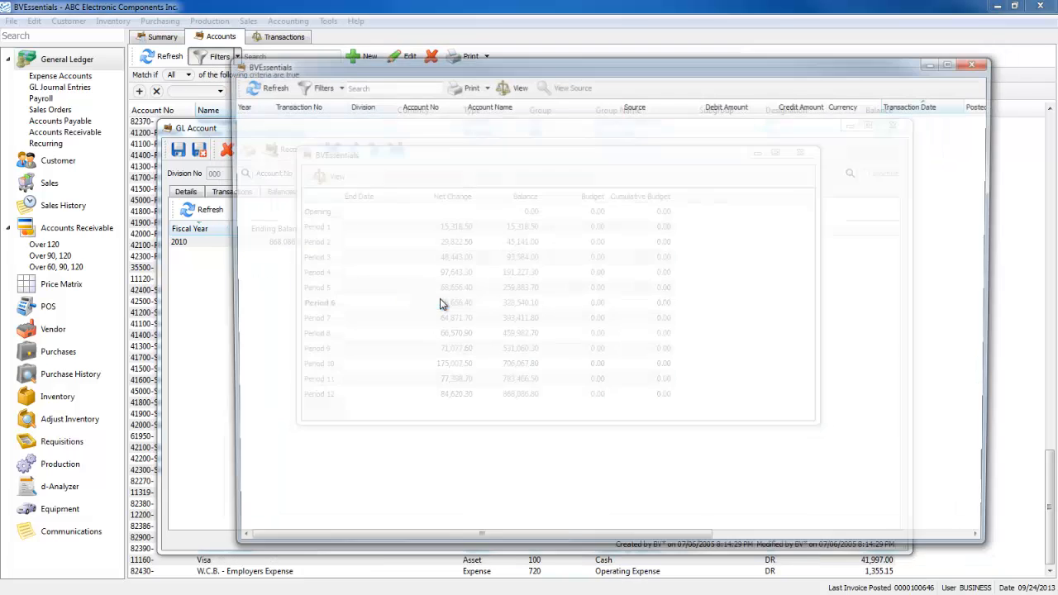
double_click(456, 157)
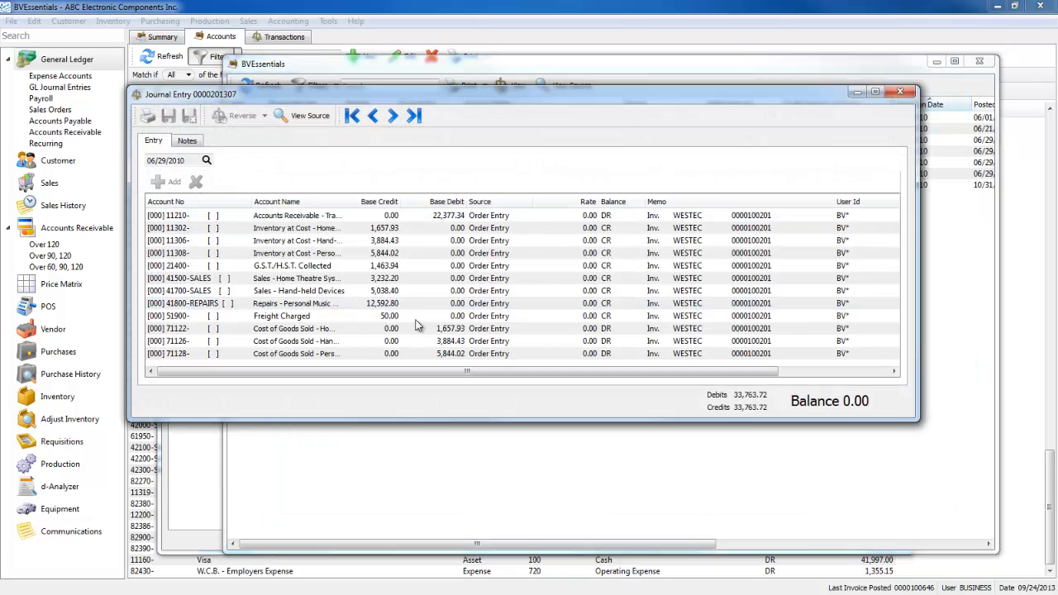
left_click(310, 118)
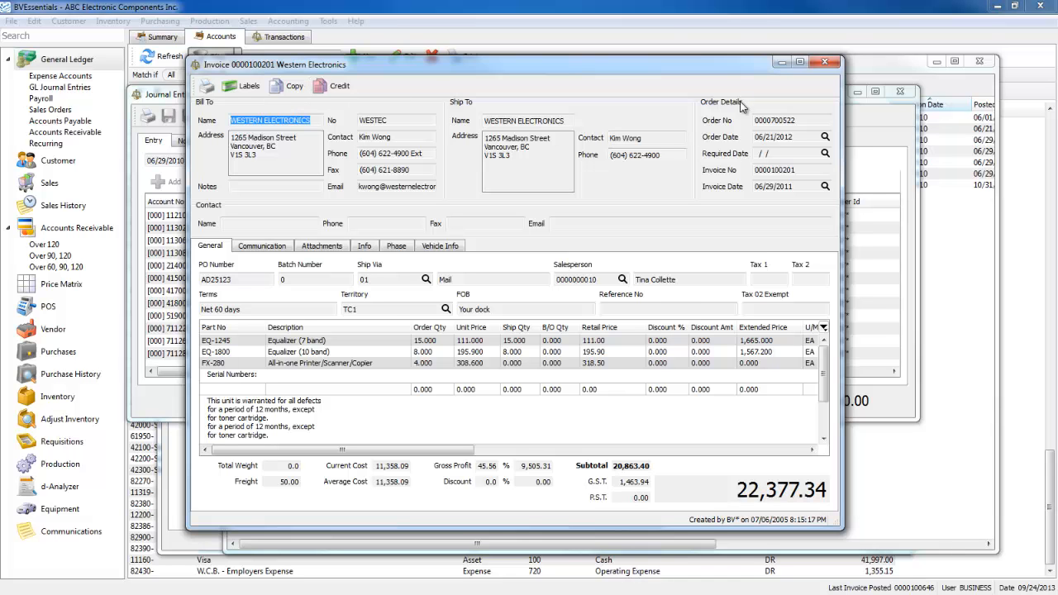
left_click(824, 62)
left_click(900, 91)
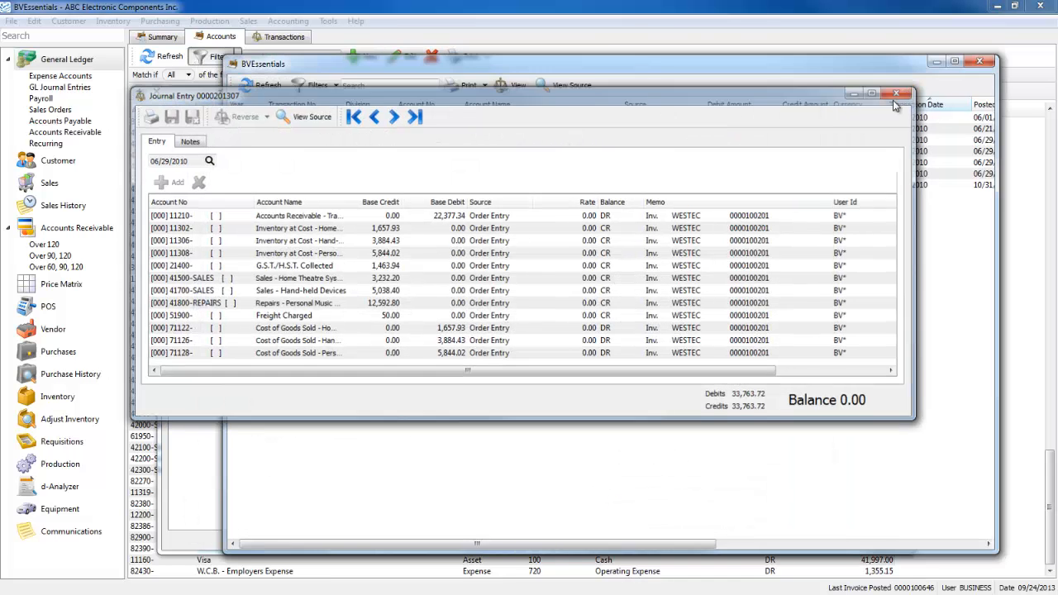
left_click(979, 61)
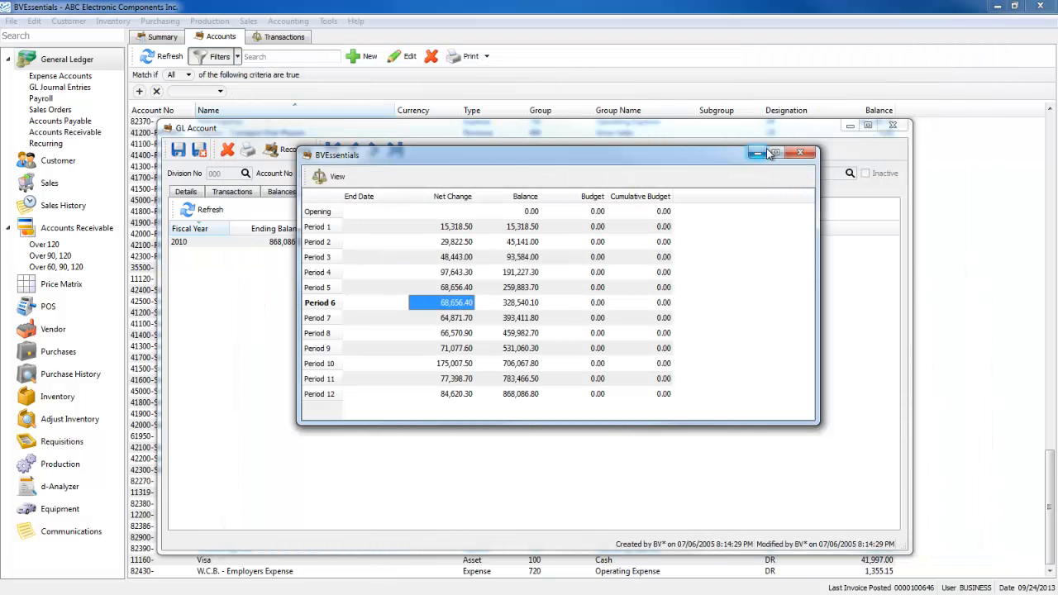
- Close the period balances and search all general ledger transactions by the Davidson Electronics Supply purchase order number
left_click(800, 152)
left_click(278, 37)
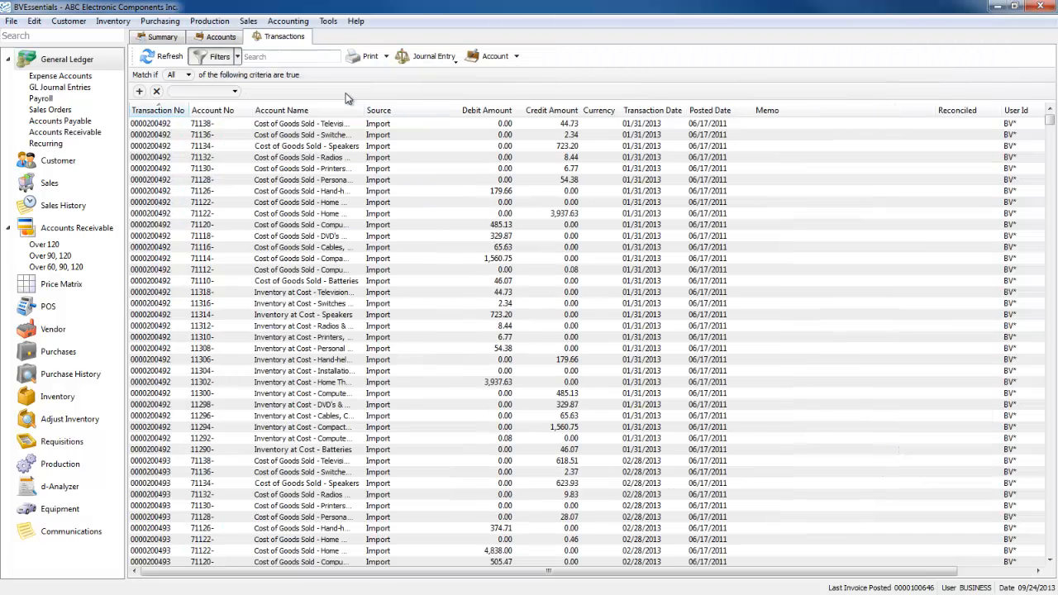
left_click(310, 58)
type("0")
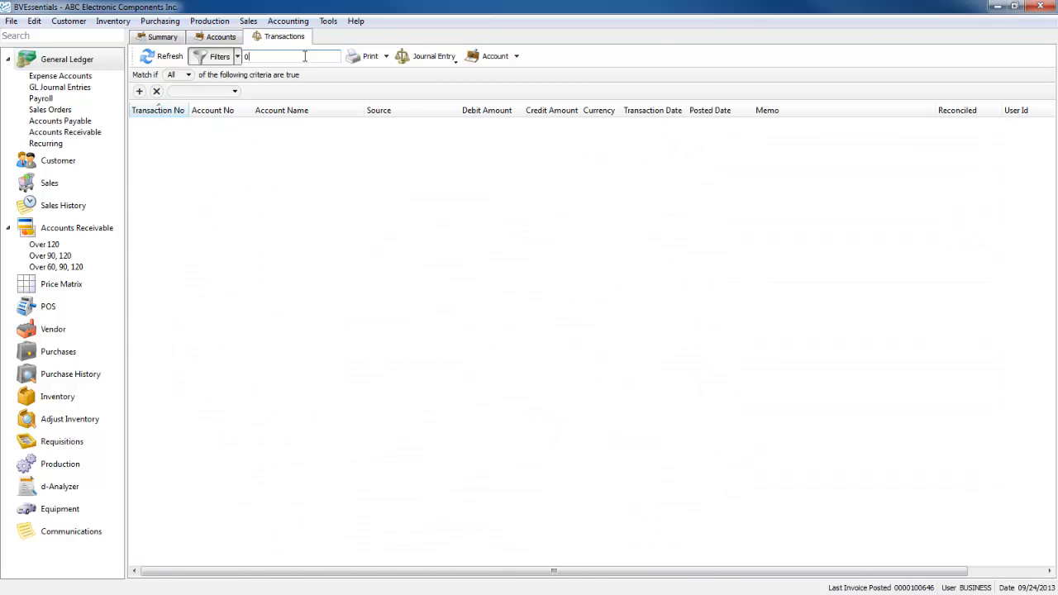
type("0300297")
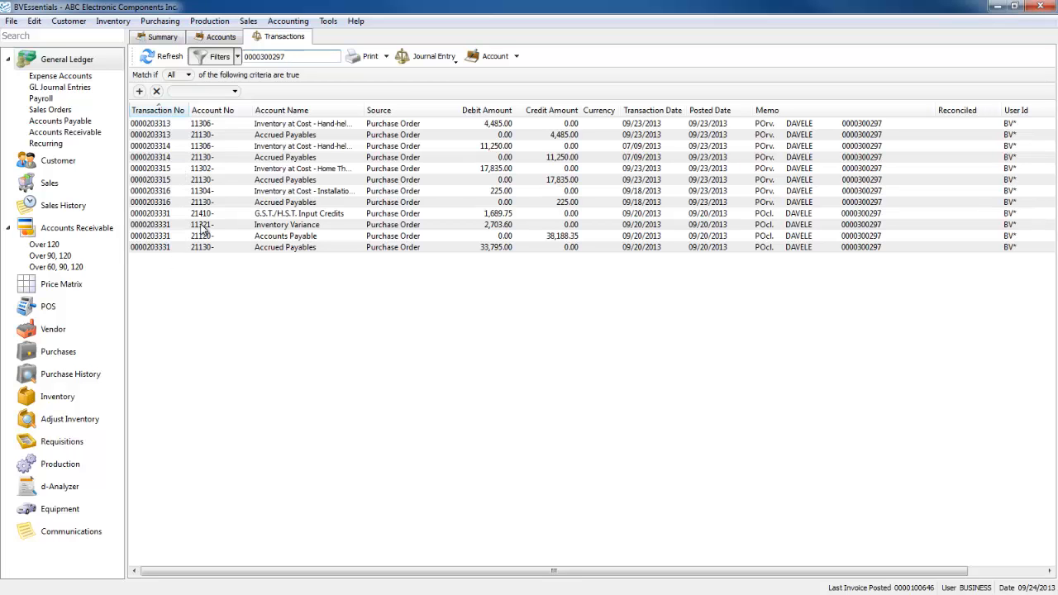
- Examine the transaction lines of the purchase order's receipts and its closing entry, comparing their dates and memos
left_click(605, 125)
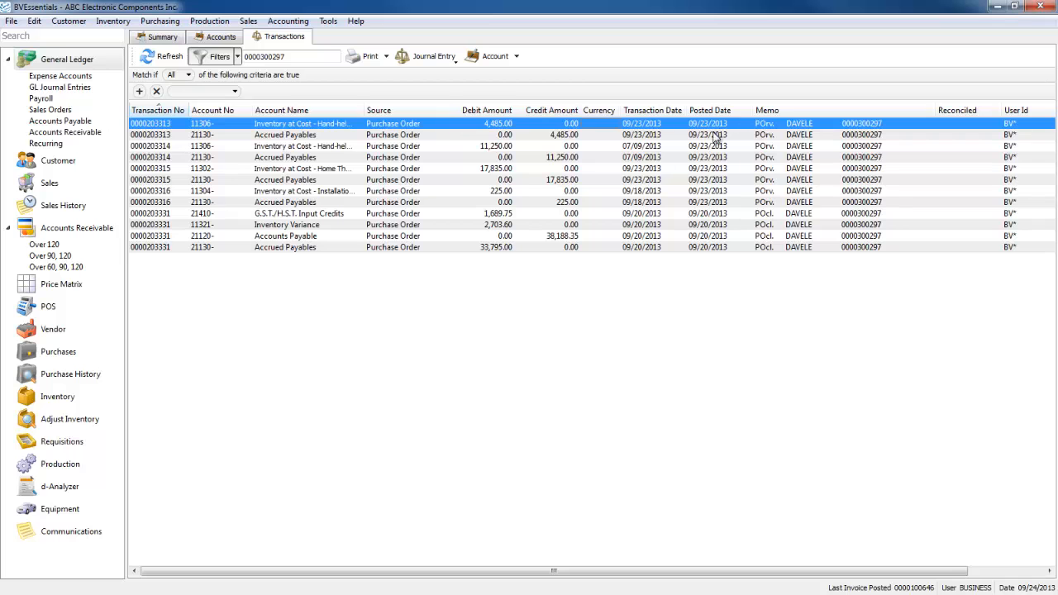
left_click(762, 147)
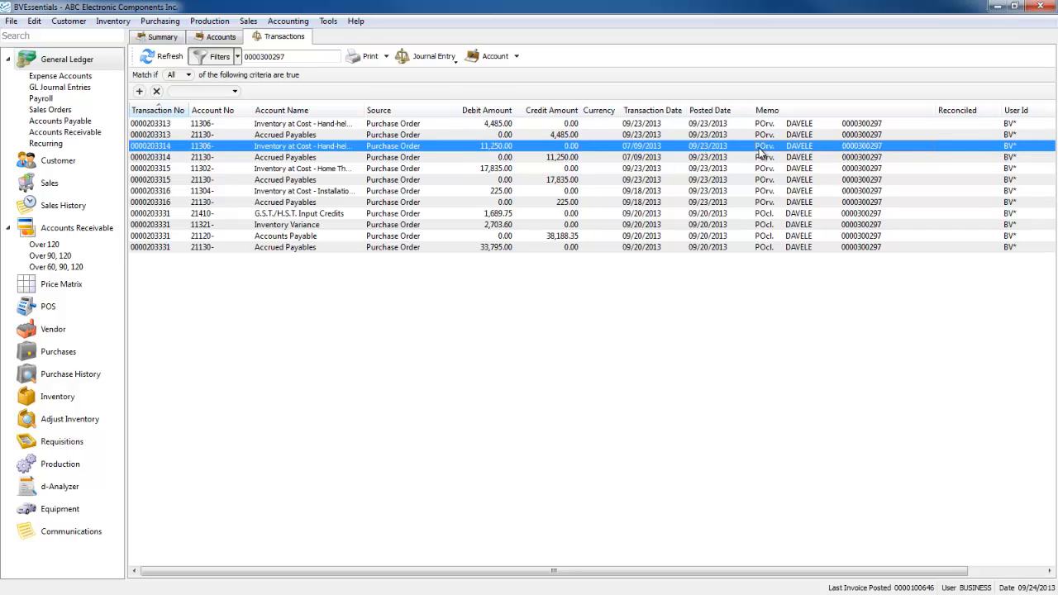
left_click(763, 170)
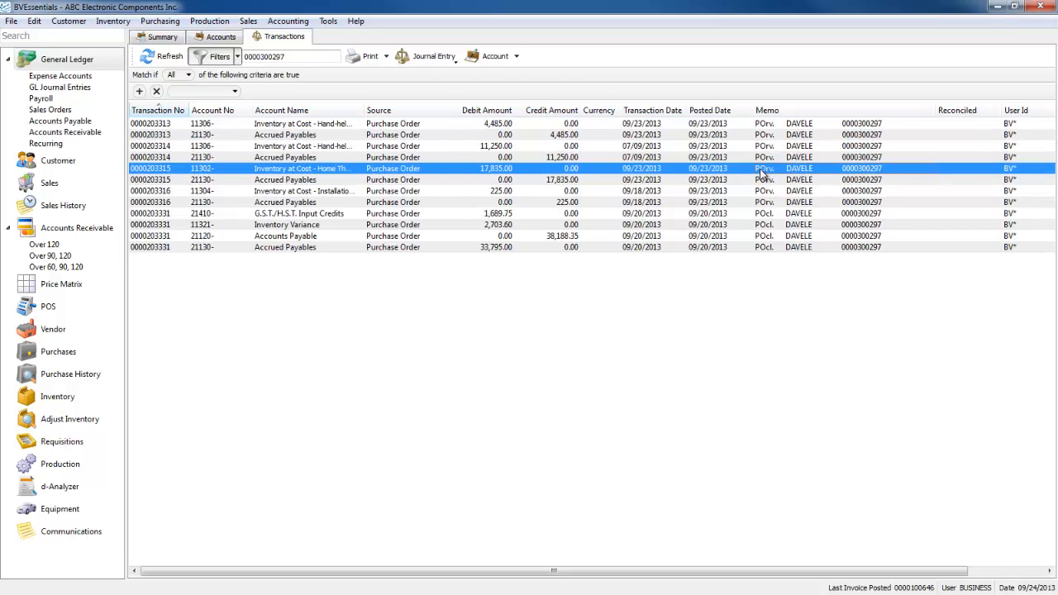
left_click(767, 215)
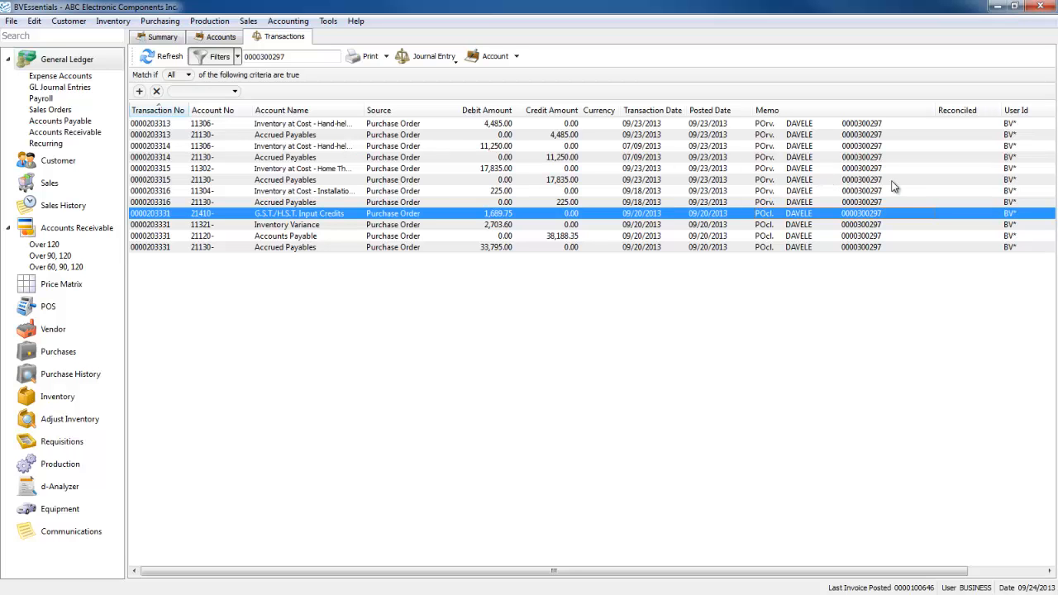
- Open the journal entry of the G.S.T./H.S.T. Input Credits line, view its source purchase order, and close both
double_click(701, 216)
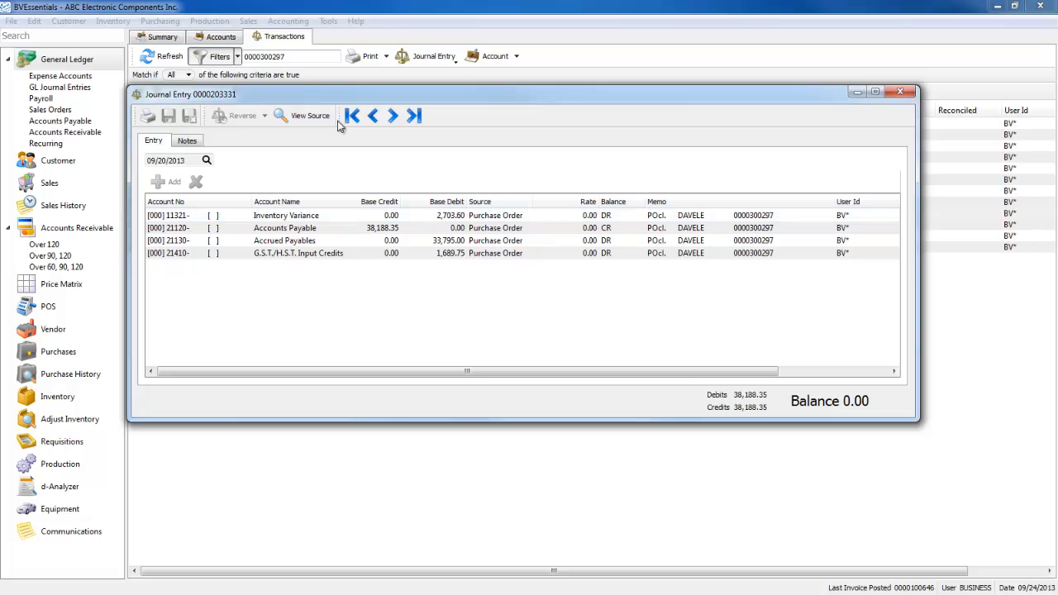
left_click(307, 118)
left_click_drag(405, 116, 585, 85)
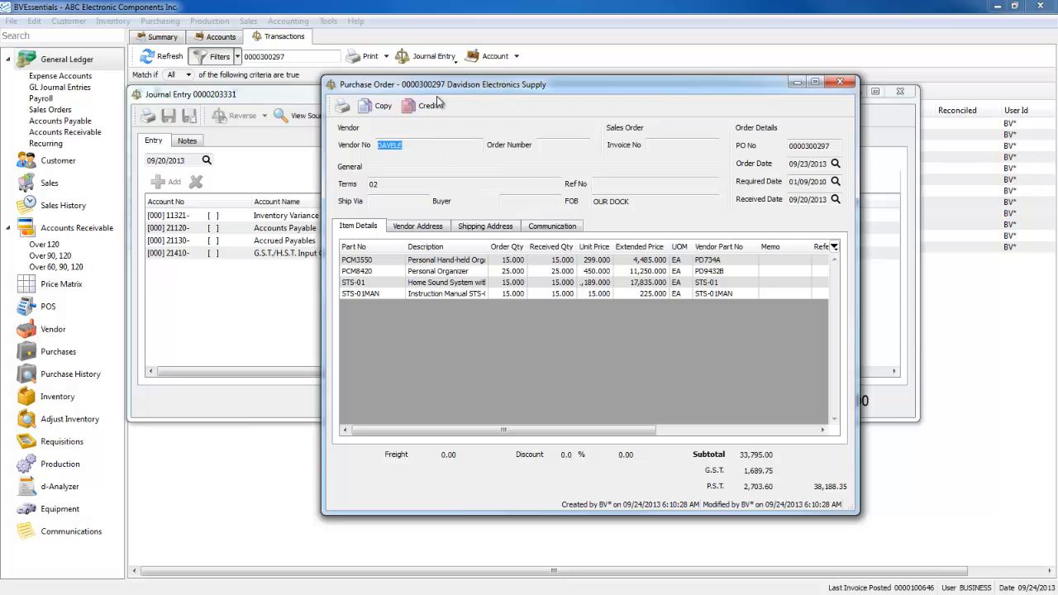
left_click(841, 81)
left_click(900, 91)
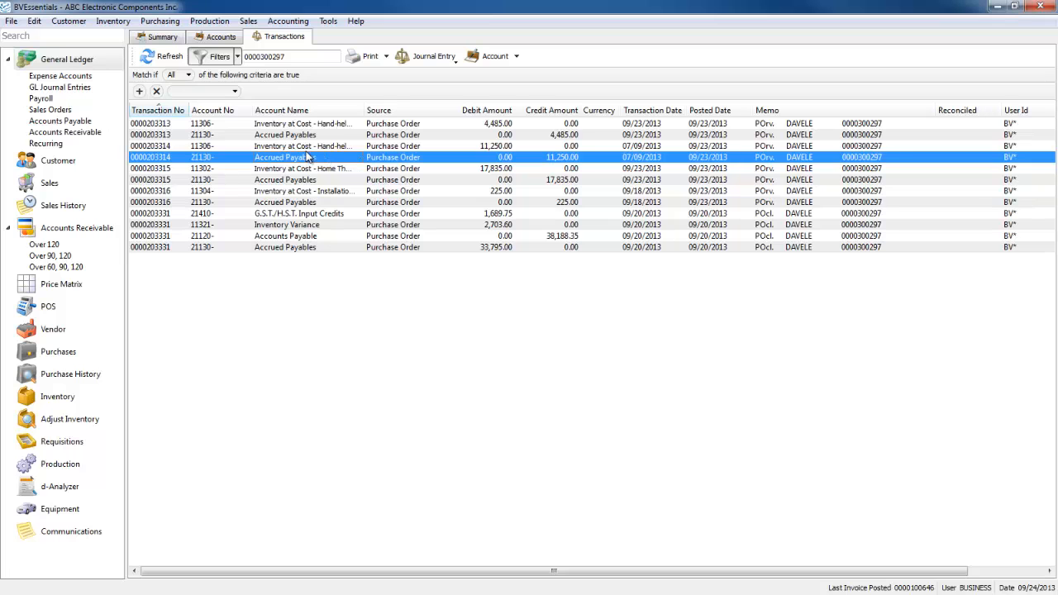
- Search the transactions by the Graphics & More purchase order number and open the source order from the Accrued Payables line's journal entry
left_click(301, 56)
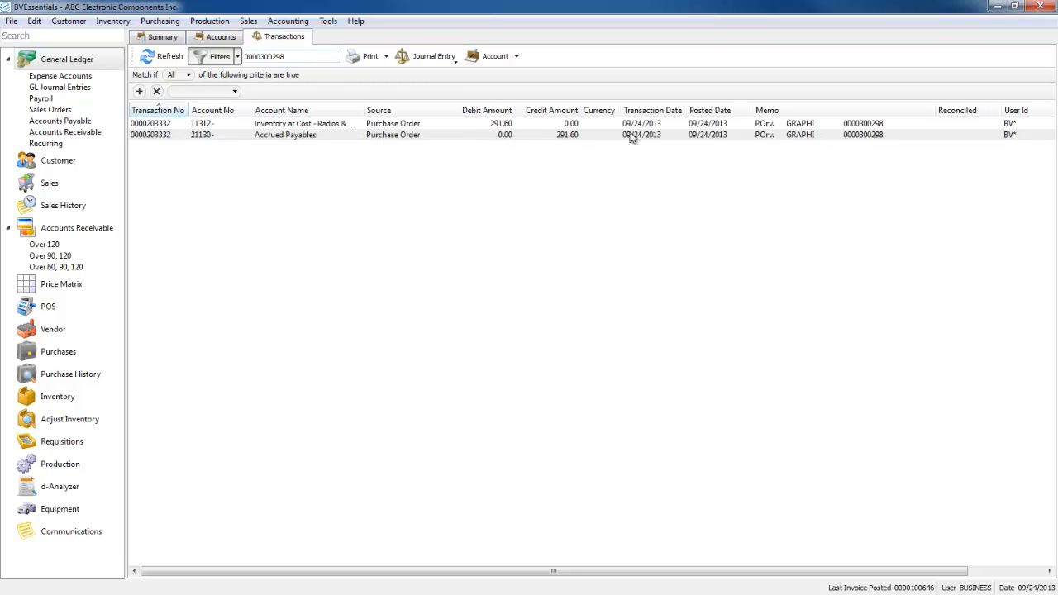
left_click(661, 136)
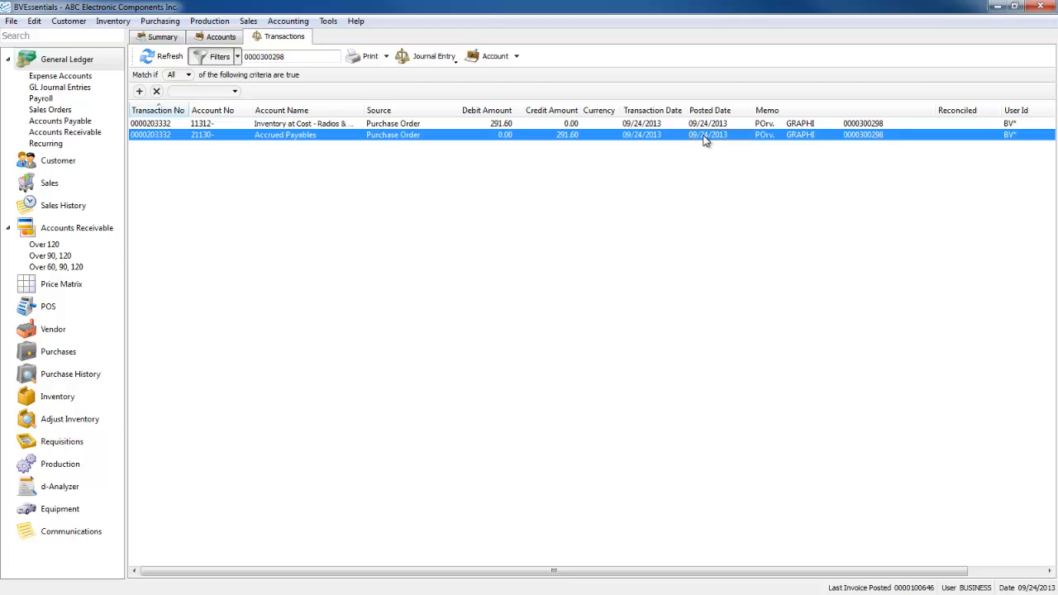
double_click(704, 139)
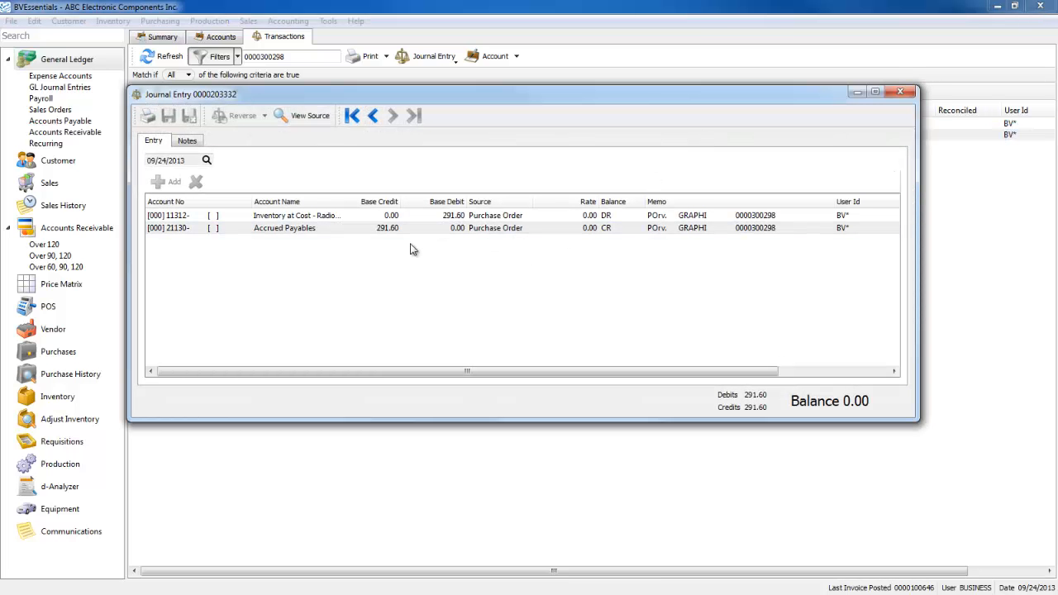
left_click(303, 118)
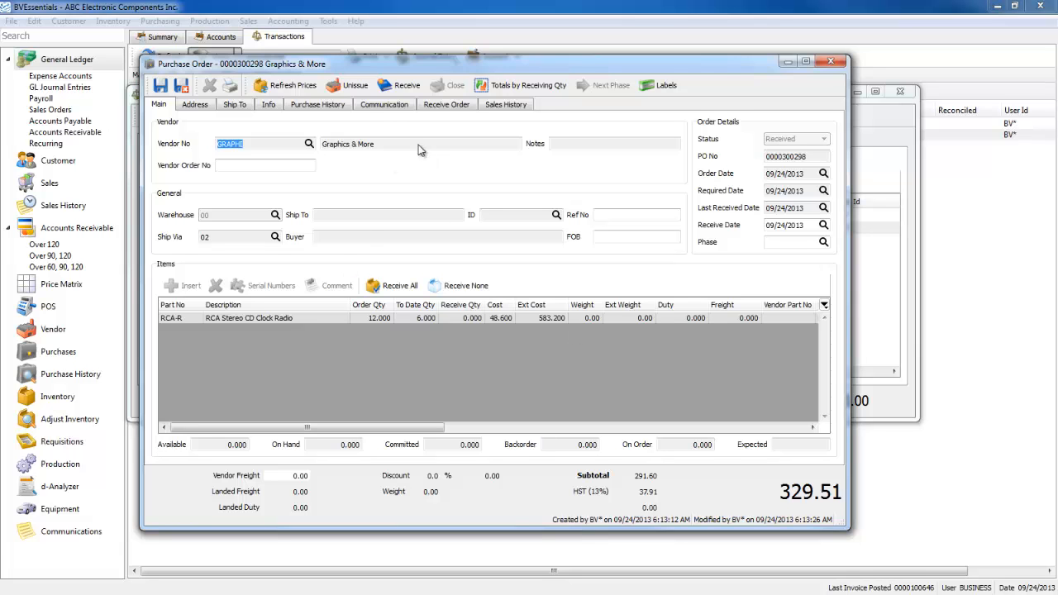
left_click_drag(524, 70, 549, 52)
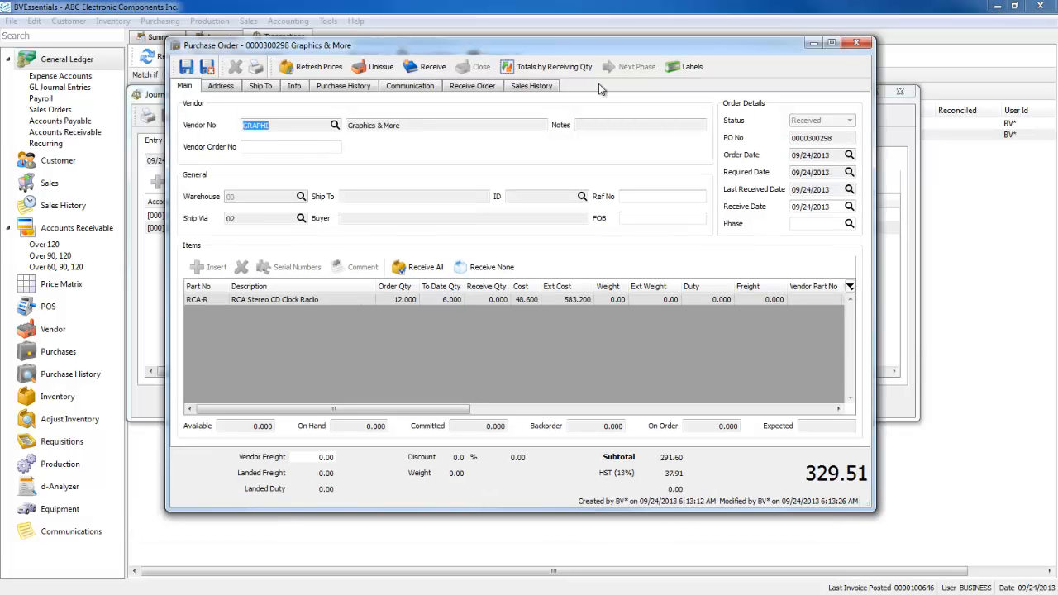
- Receive 6 units of the RCA-R clock radio on the purchase order without printing any reports
left_click(499, 299)
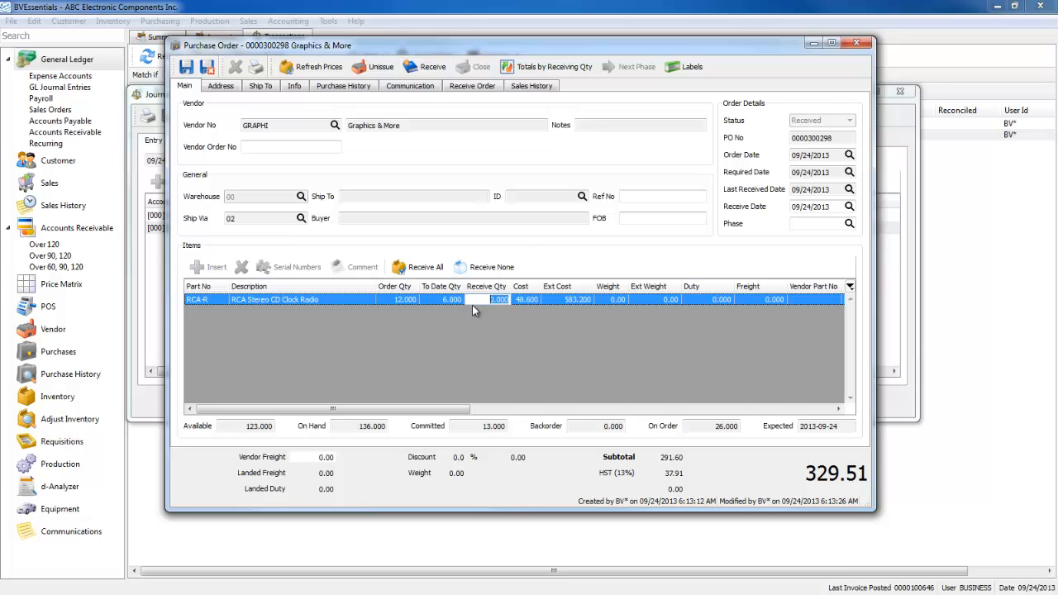
key("Tab")
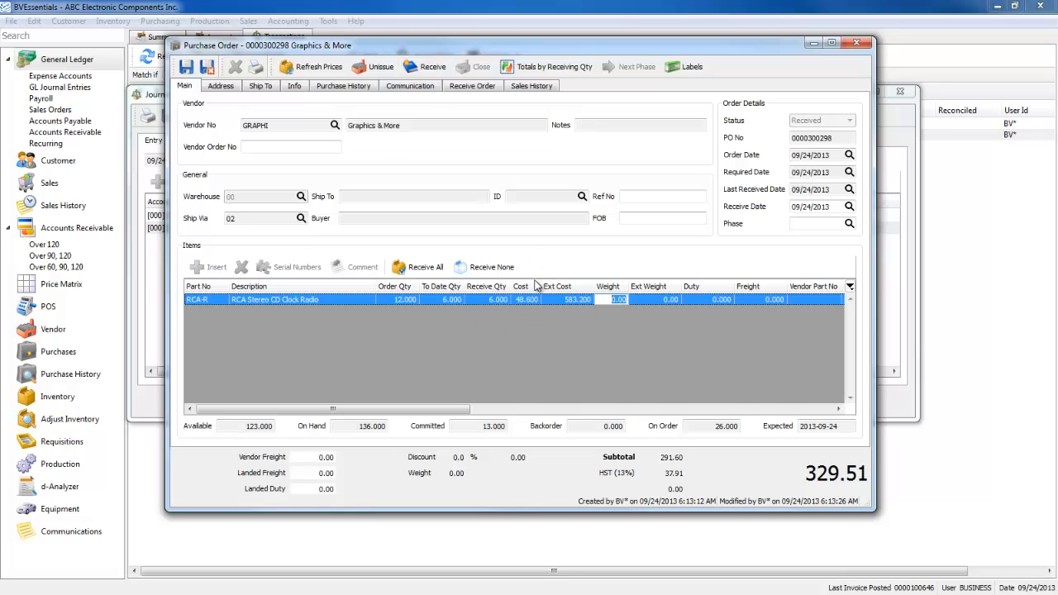
left_click(419, 69)
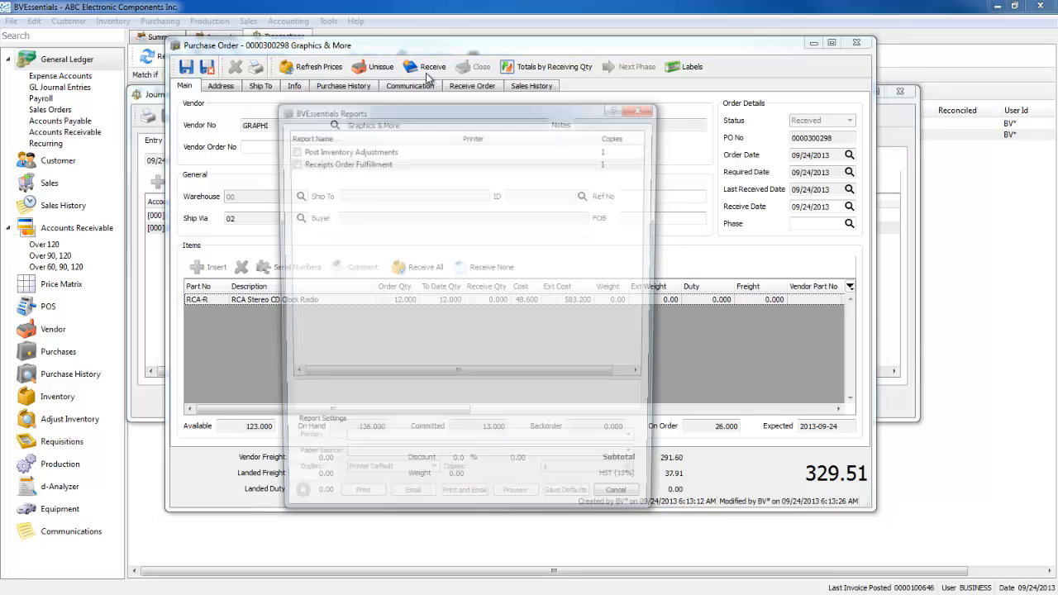
left_click(628, 505)
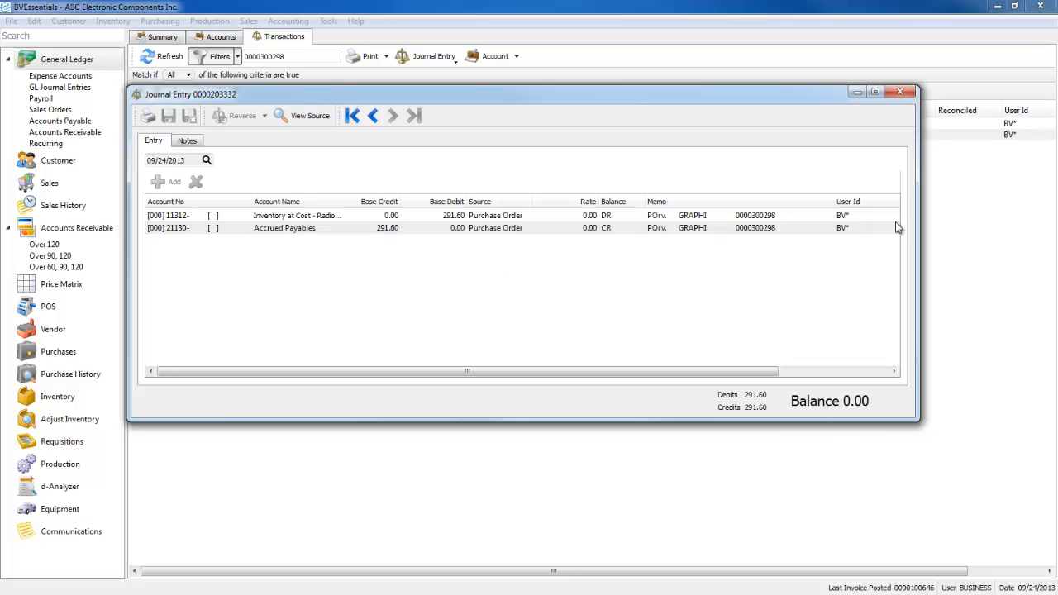
- Close the journal entry and return to the transaction search for the same purchase order number
left_click(900, 92)
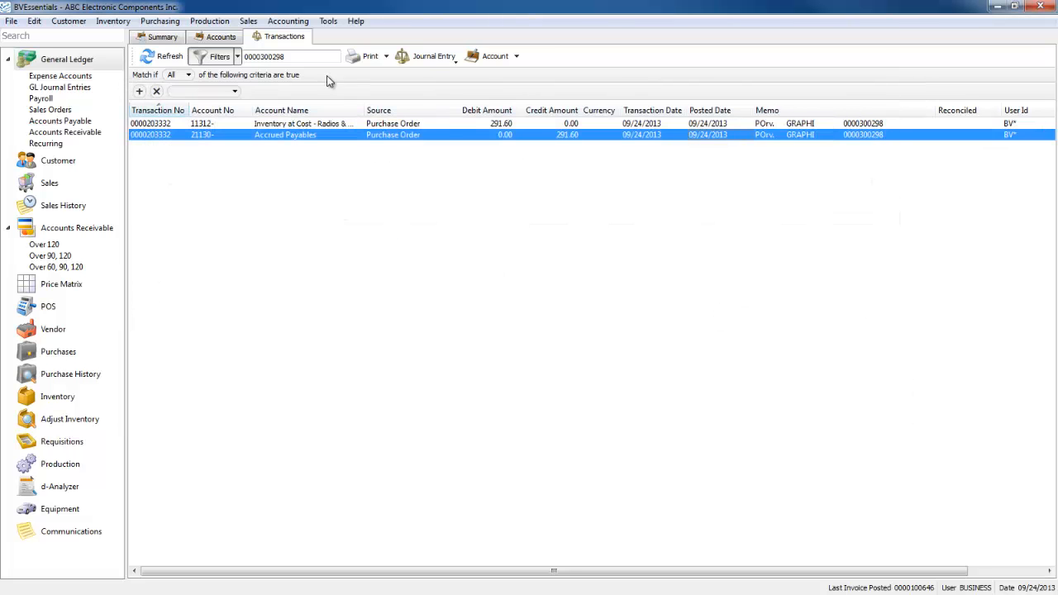
left_click(311, 54)
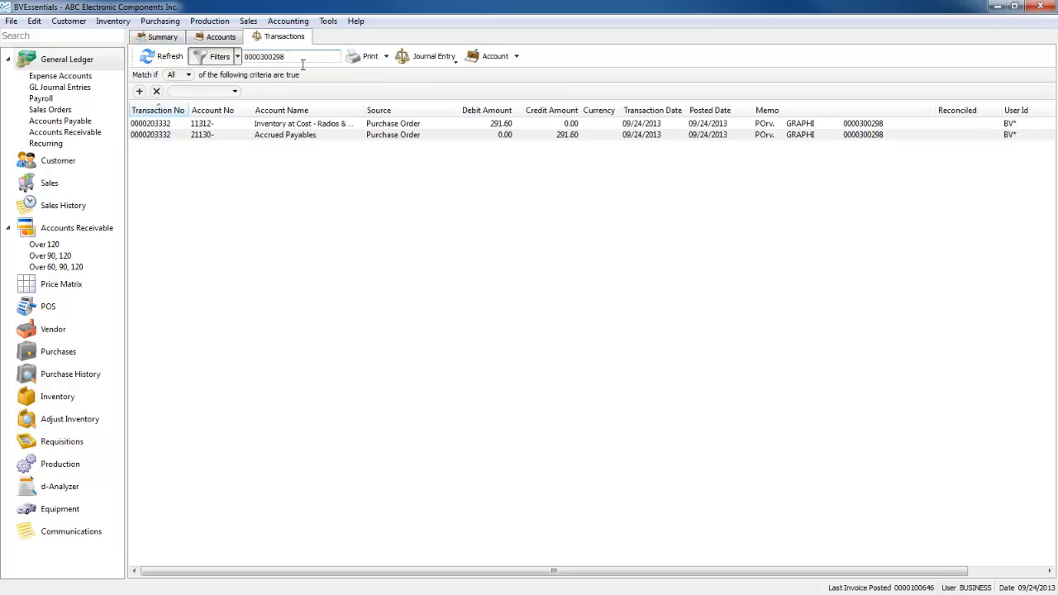